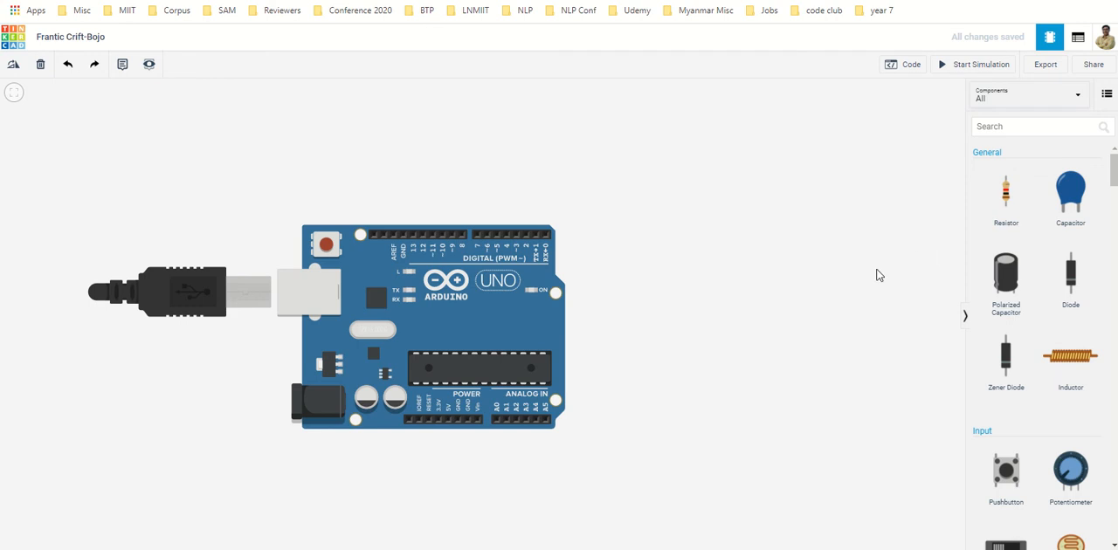
# Find the Ambient Light Sensor via search 'ambi' and place it below the Arduino Uno
pyautogui.click(1016, 132)
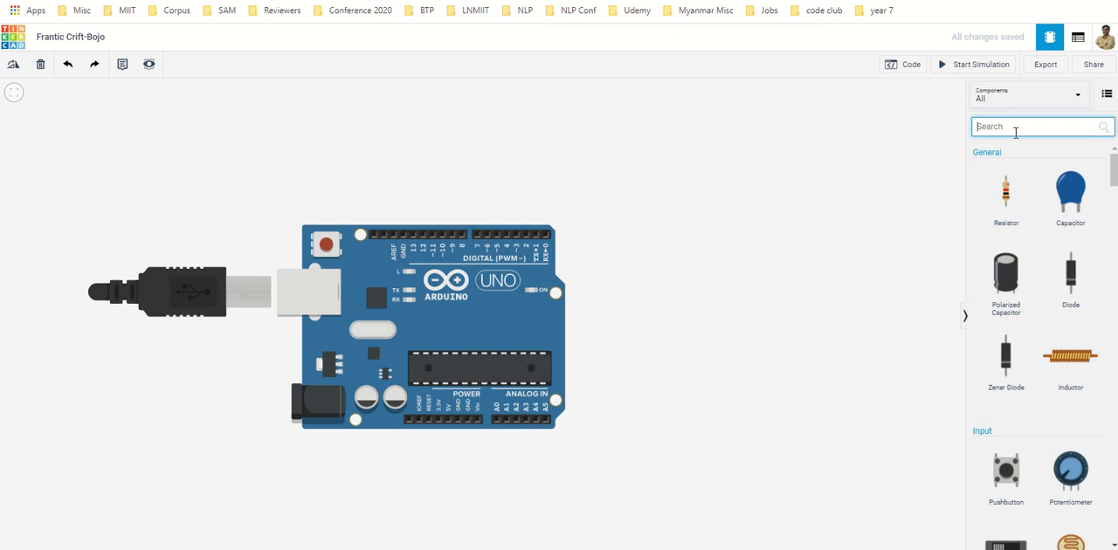
pyautogui.write('ambi')
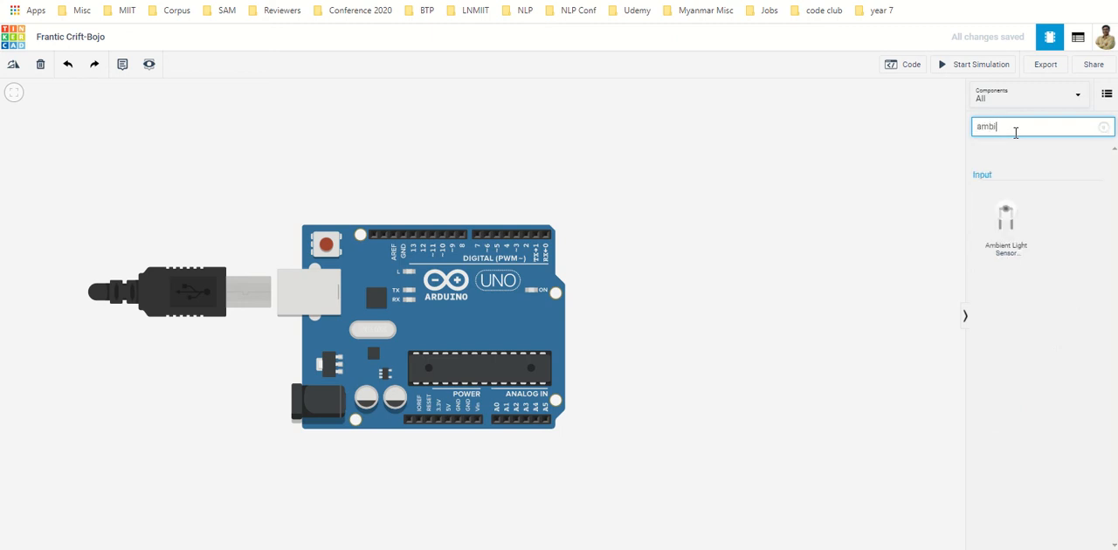
pyautogui.moveTo(1016, 222); pyautogui.dragTo(650, 428)
pyautogui.click(710, 448)
pyautogui.scroll(3, 710, 448)
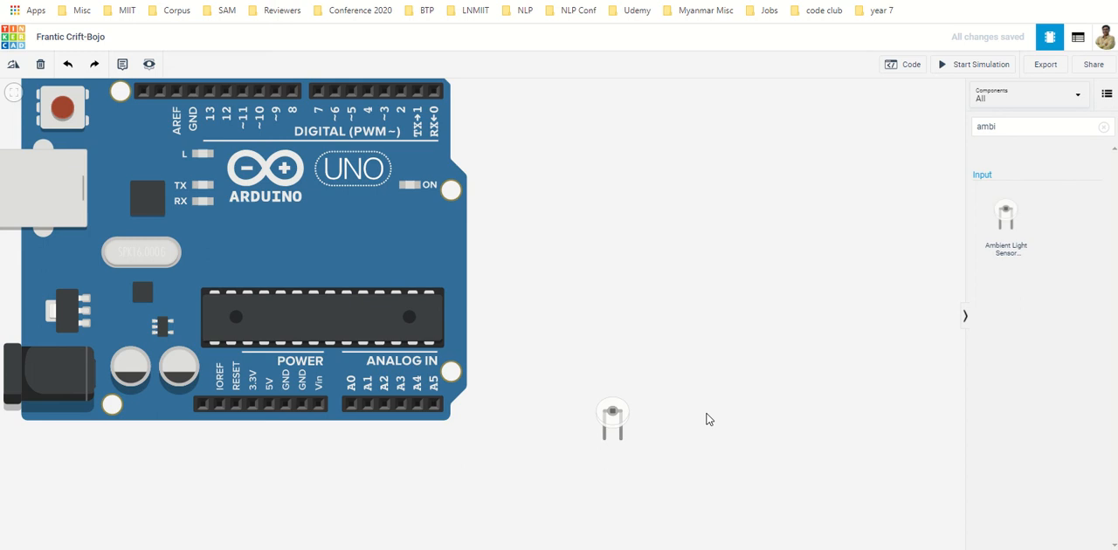
pyautogui.scroll(6, 637, 432)
pyautogui.scroll(6, 638, 432)
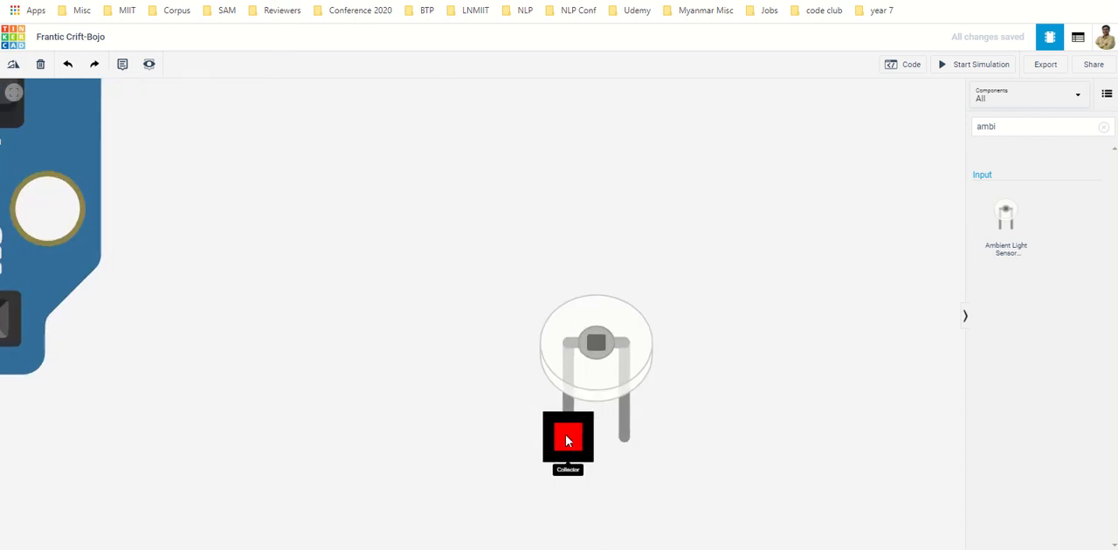
pyautogui.scroll(-5, 769, 440)
pyautogui.scroll(-3, 794, 435)
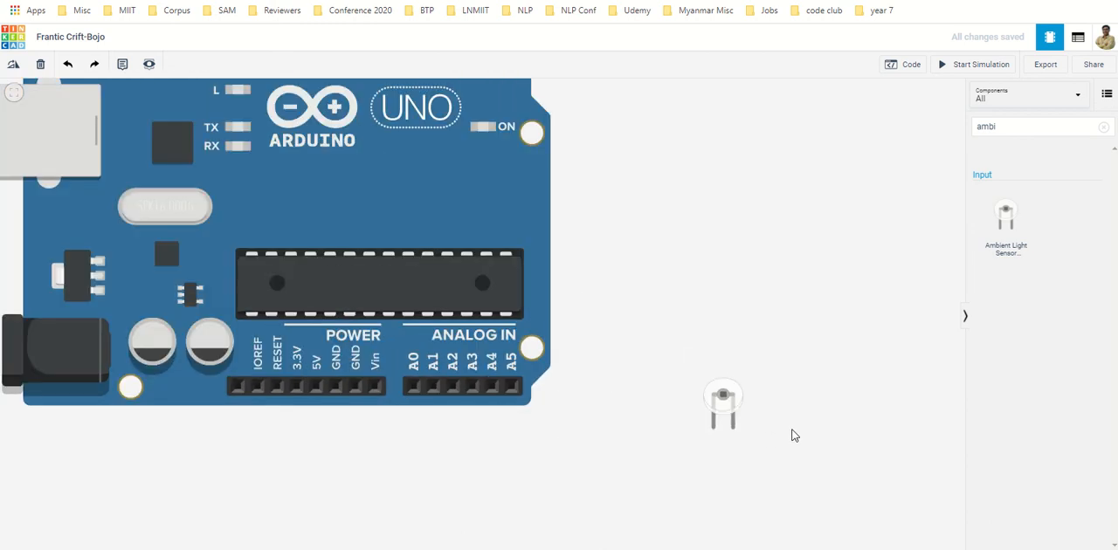
# Move the light sensor so it sits directly beneath the Uno's ANALOG IN header
pyautogui.moveTo(722, 400)
pyautogui.mouseDown()
pyautogui.moveTo(633, 395)
pyautogui.moveTo(616, 423)
pyautogui.mouseUp()
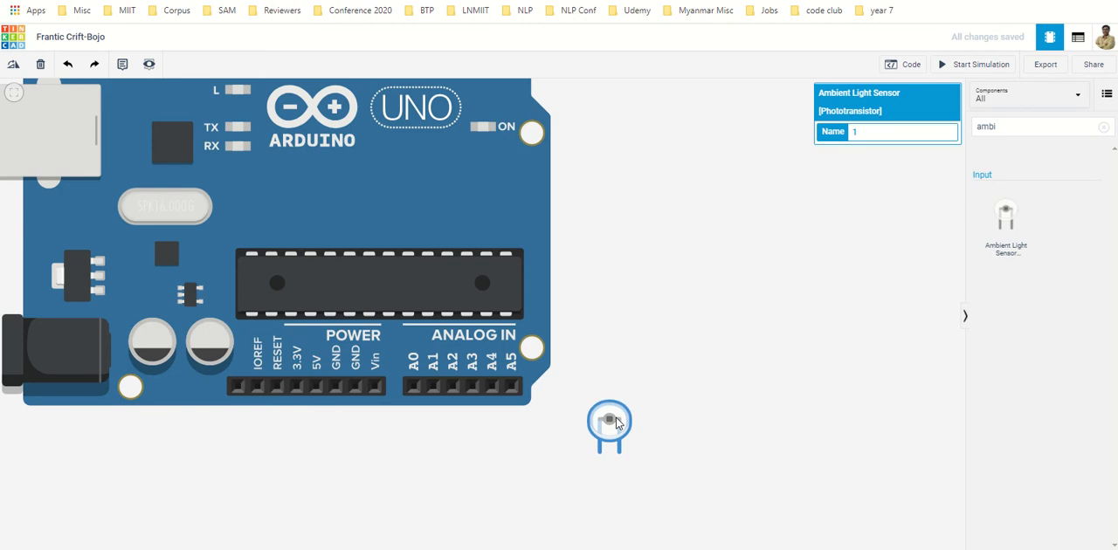
pyautogui.click(813, 367)
pyautogui.moveTo(812, 366); pyautogui.dragTo(878, 310)
pyautogui.click(769, 297)
pyautogui.moveTo(773, 297); pyautogui.dragTo(679, 415)
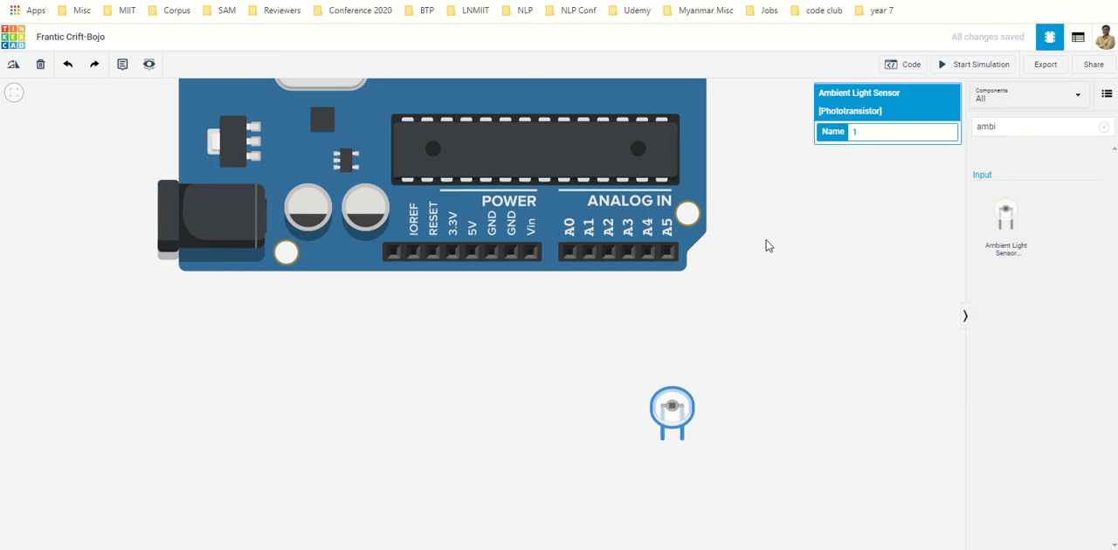
pyautogui.click(767, 247)
pyautogui.scroll(1, 738, 292)
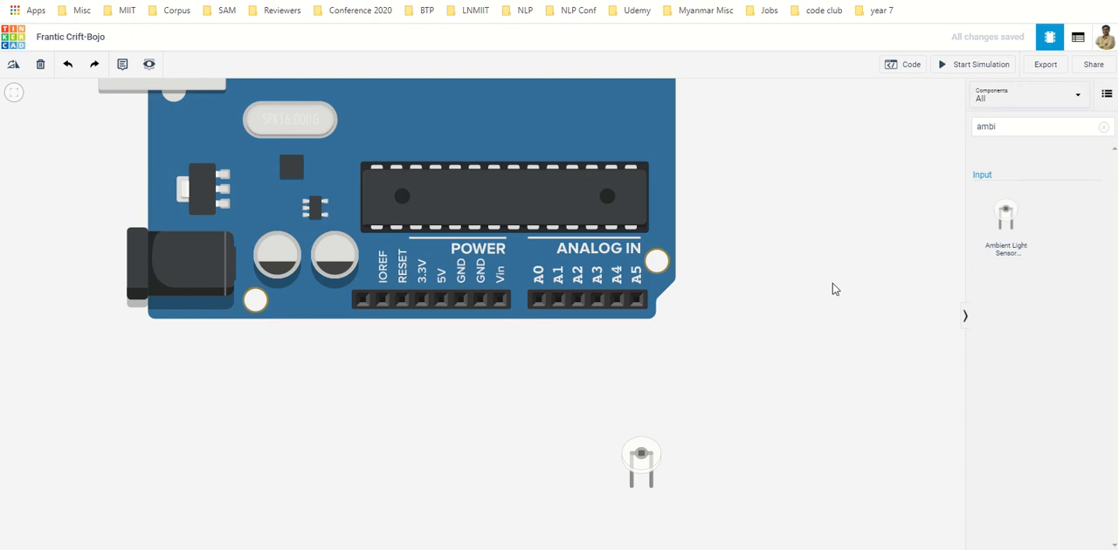
# Clear the search, attach a resistor to the 5V pin and move the sensor beside it
pyautogui.doubleClick(1046, 133)
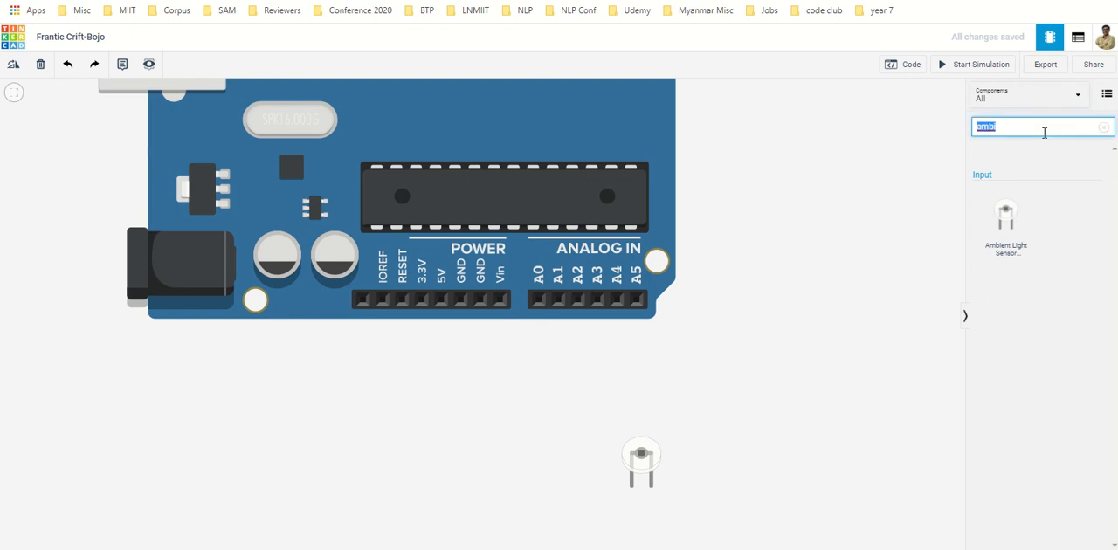
pyautogui.press('BackSpace')
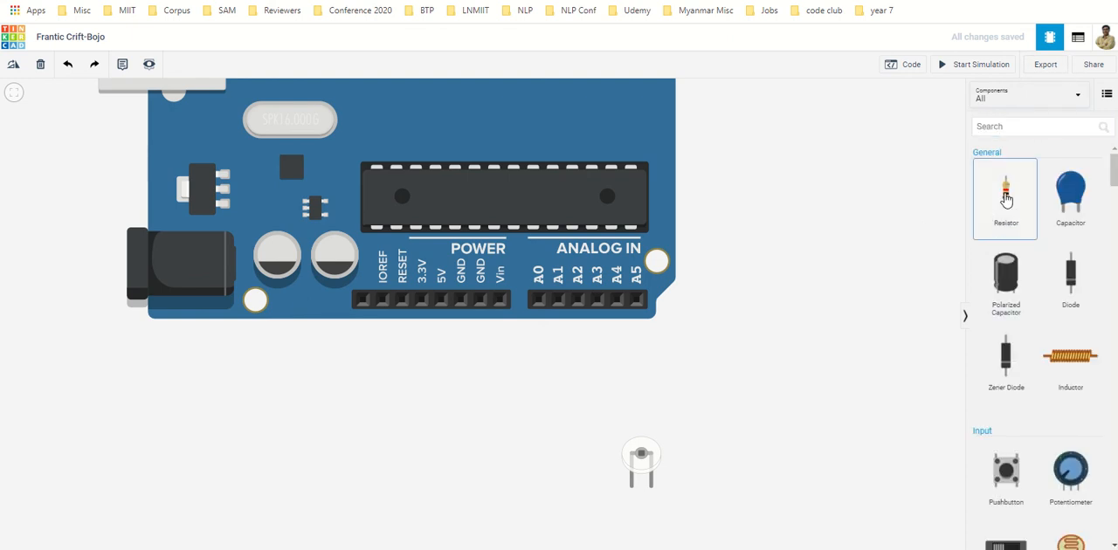
pyautogui.moveTo(1007, 199); pyautogui.dragTo(441, 351)
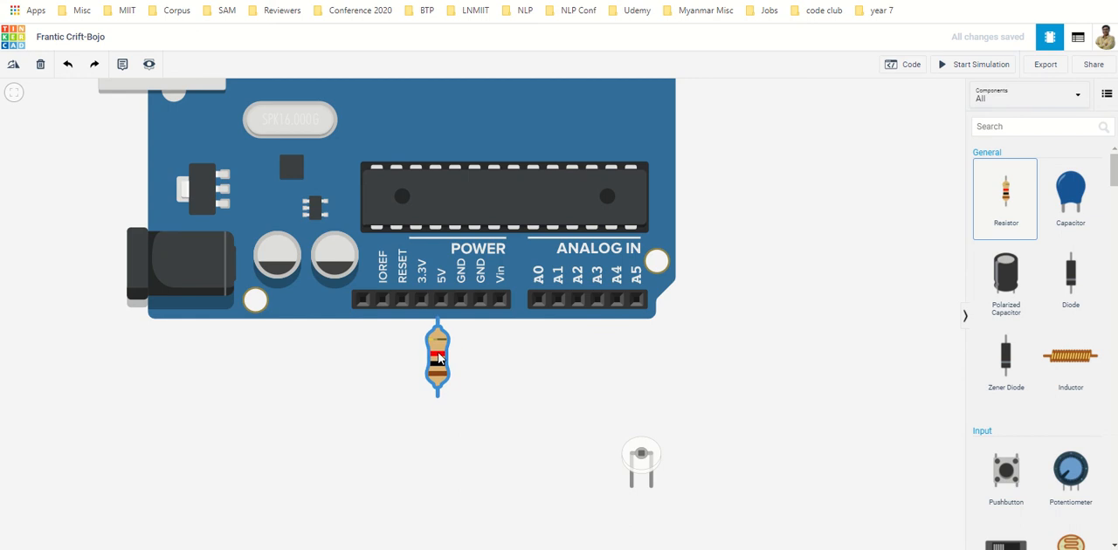
pyautogui.click(653, 460)
pyautogui.moveTo(653, 460)
pyautogui.mouseDown()
pyautogui.moveTo(557, 436)
pyautogui.moveTo(496, 398)
pyautogui.mouseUp()
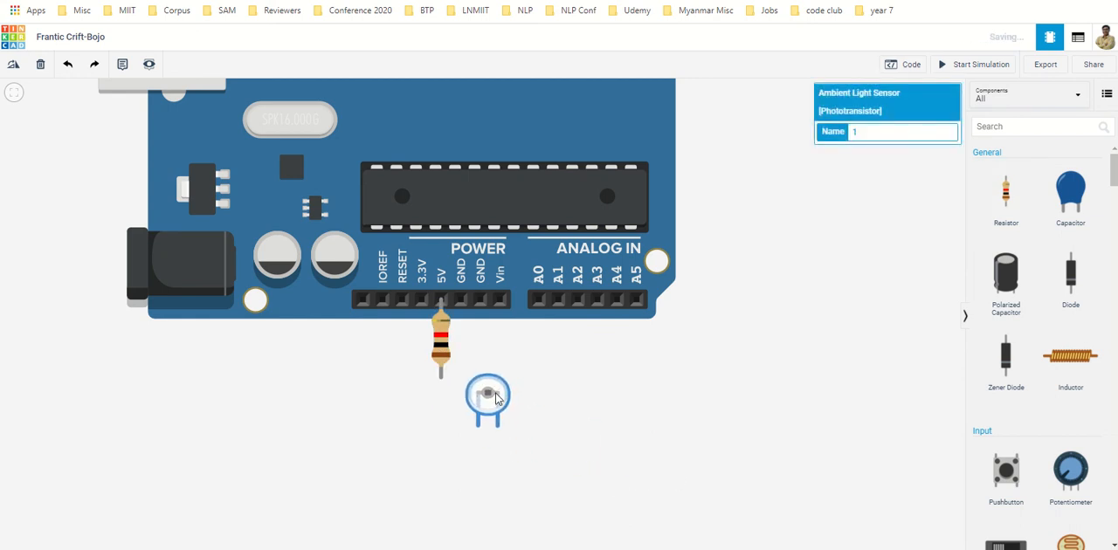
# Wire the resistor's lower lead to the sensor collector and the emitter to GND
pyautogui.click(441, 374)
pyautogui.click(444, 454)
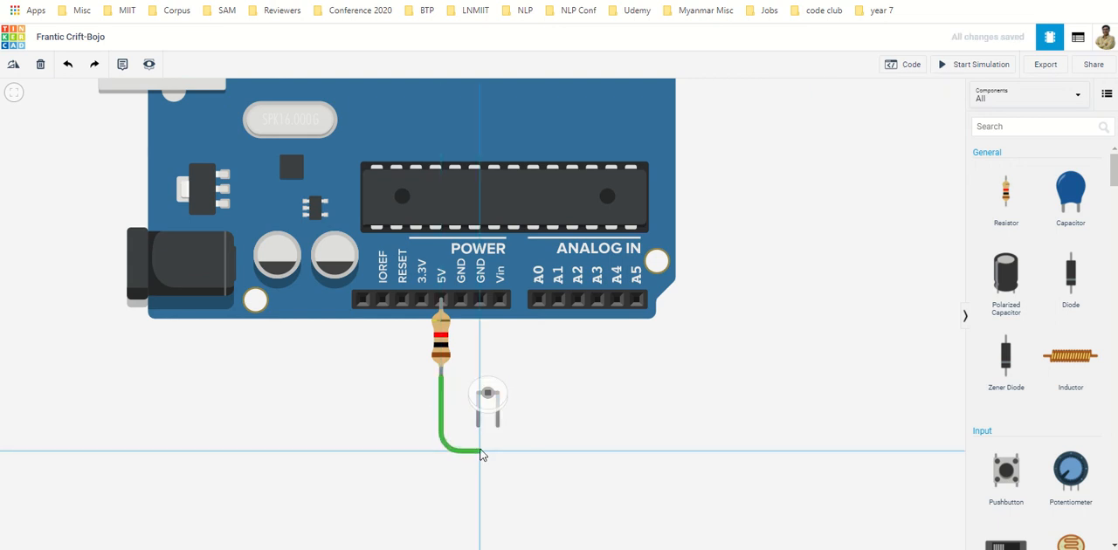
pyautogui.click(478, 429)
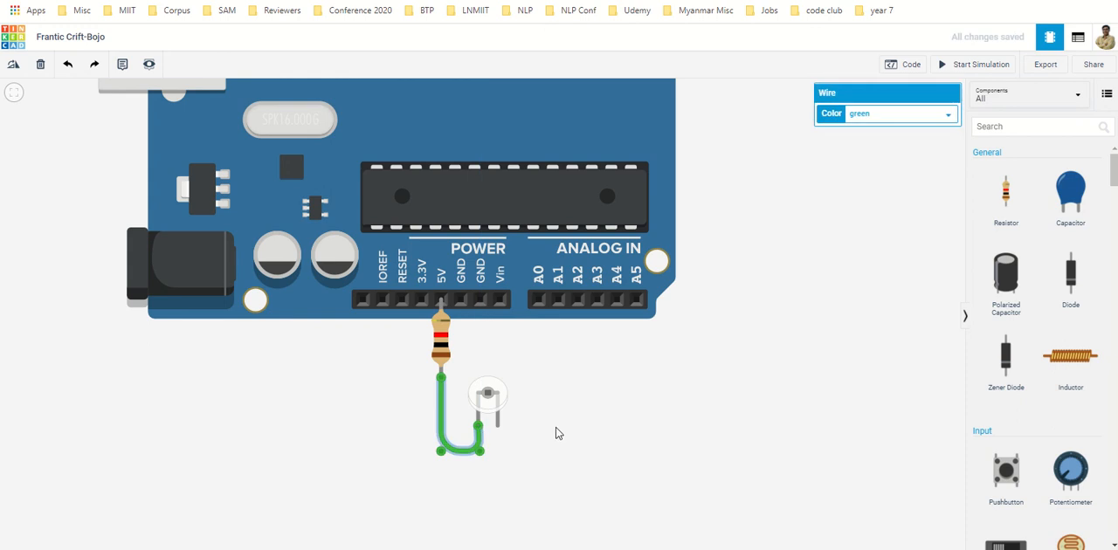
pyautogui.click(499, 424)
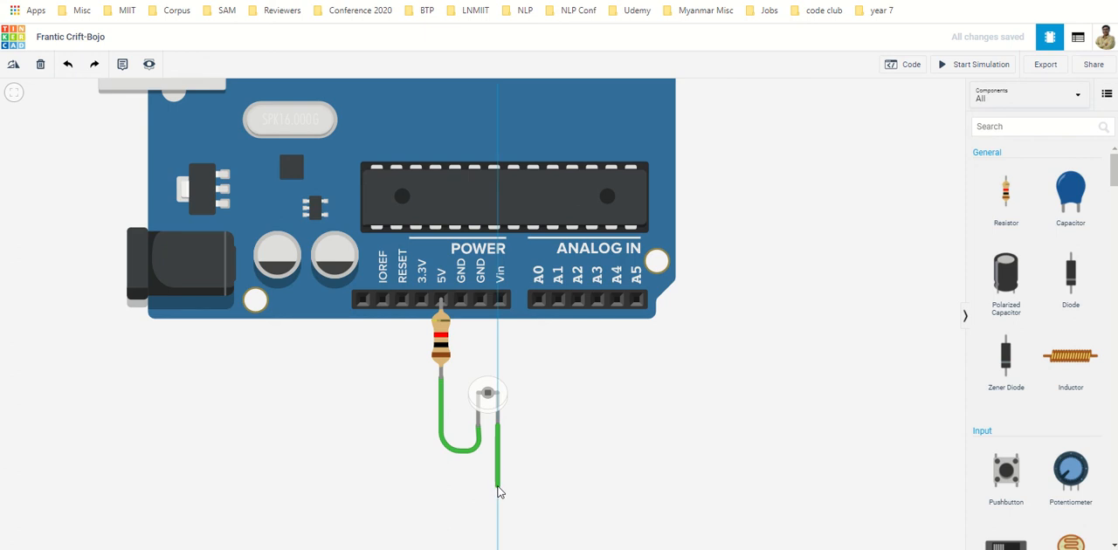
pyautogui.click(499, 485)
pyautogui.click(464, 487)
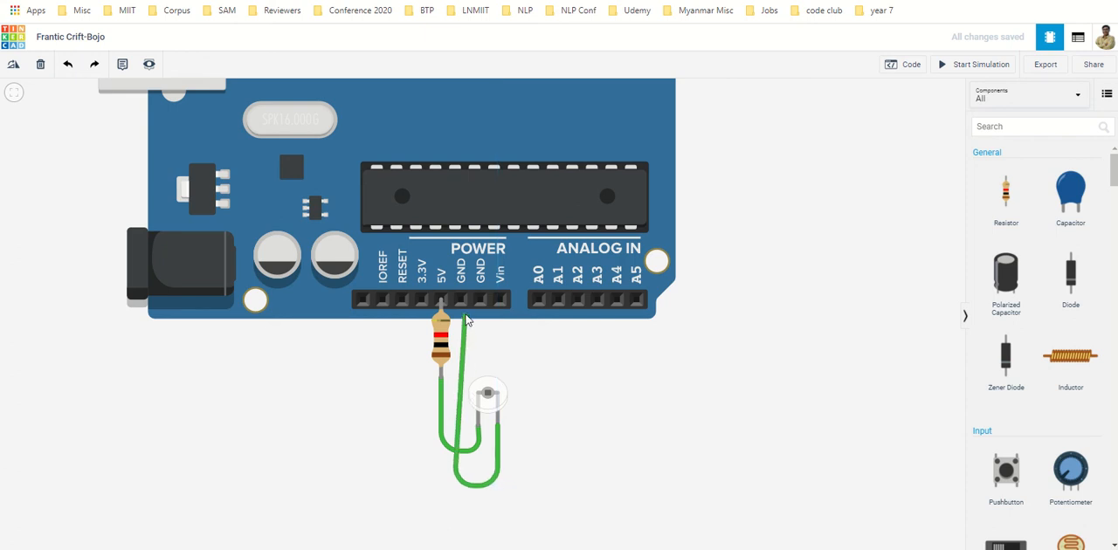
pyautogui.click(460, 303)
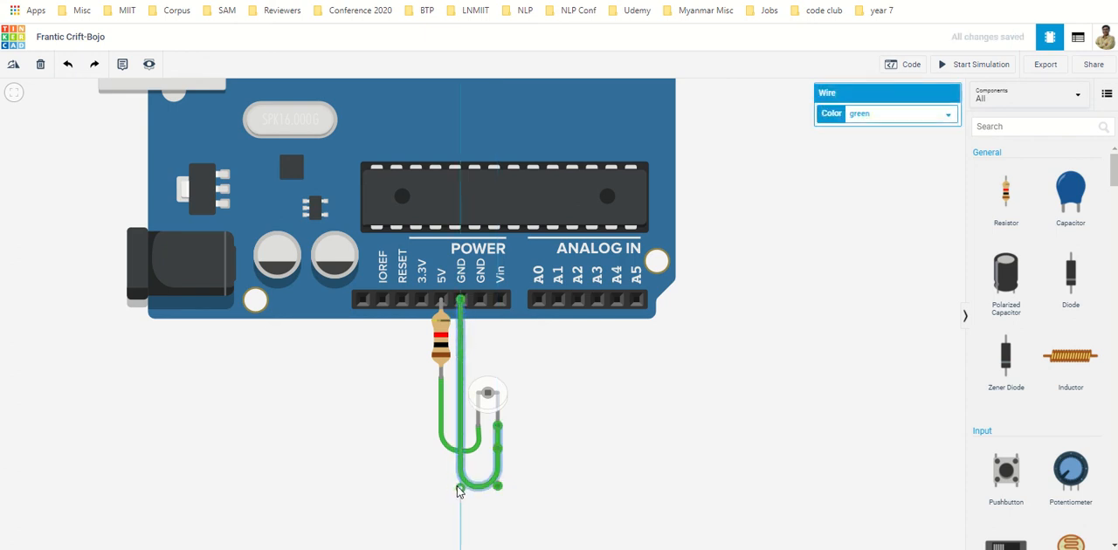
# Colour the ground wire black and the resistor-to-sensor wire orange
pyautogui.click(887, 114)
pyautogui.click(865, 141)
pyautogui.click(444, 453)
pyautogui.click(887, 113)
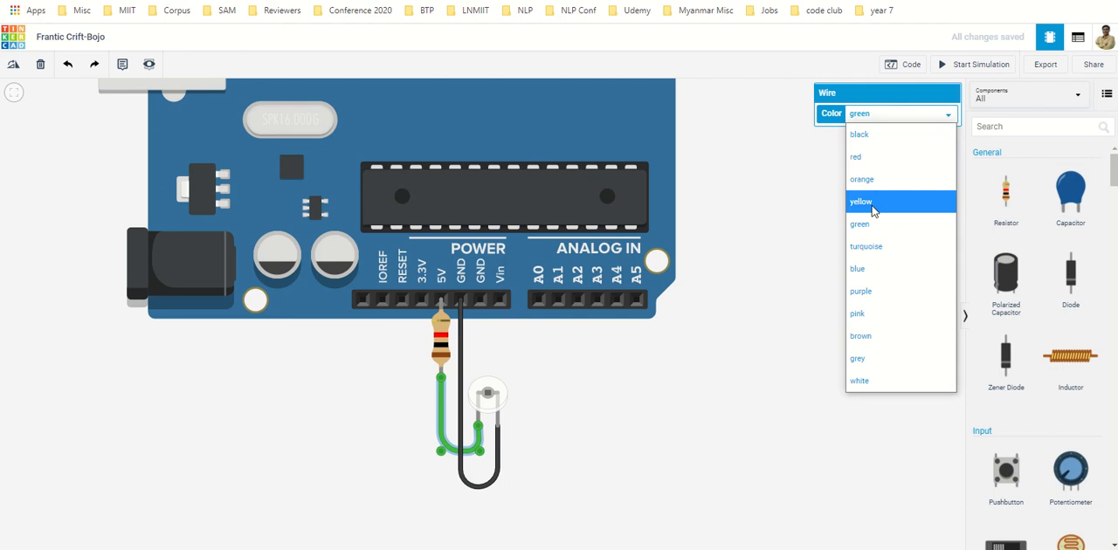
pyautogui.click(861, 179)
pyautogui.click(682, 485)
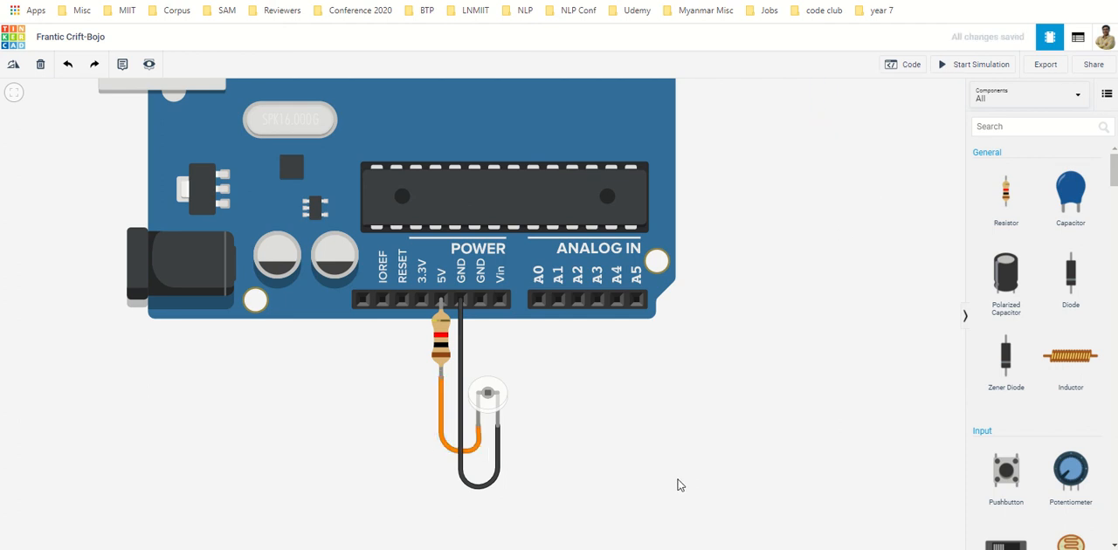
# Wire pin A0 to the resistor junction and colour that wire purple
pyautogui.click(538, 304)
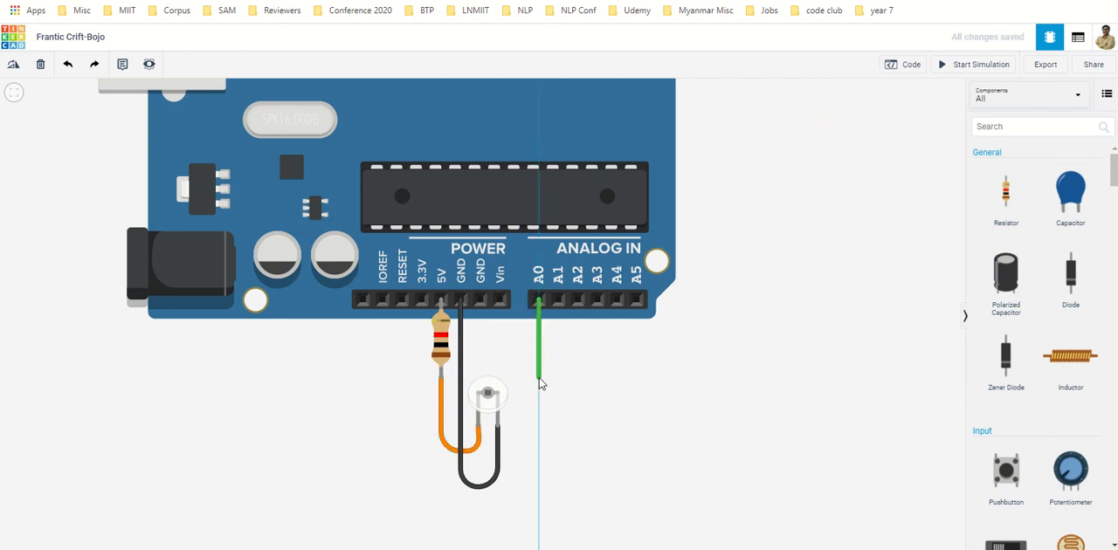
pyautogui.click(539, 377)
pyautogui.click(443, 377)
pyautogui.click(459, 385)
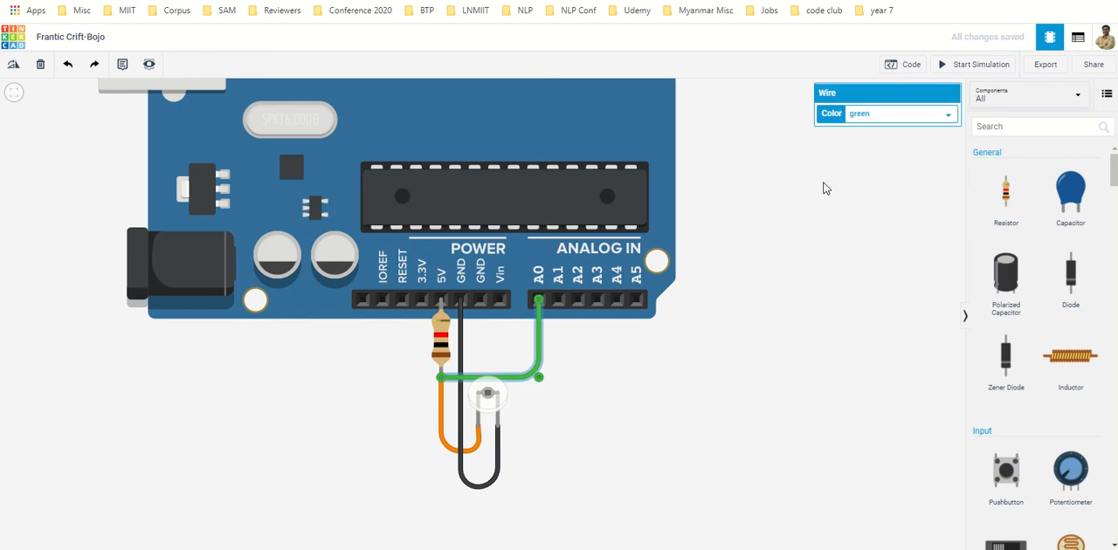
pyautogui.click(886, 114)
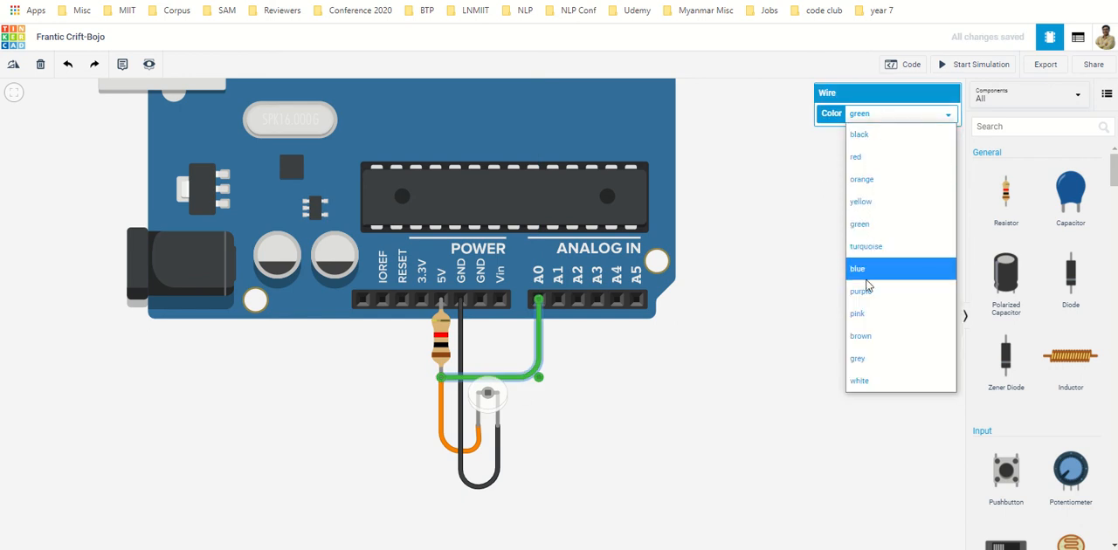
pyautogui.click(868, 291)
pyautogui.click(839, 315)
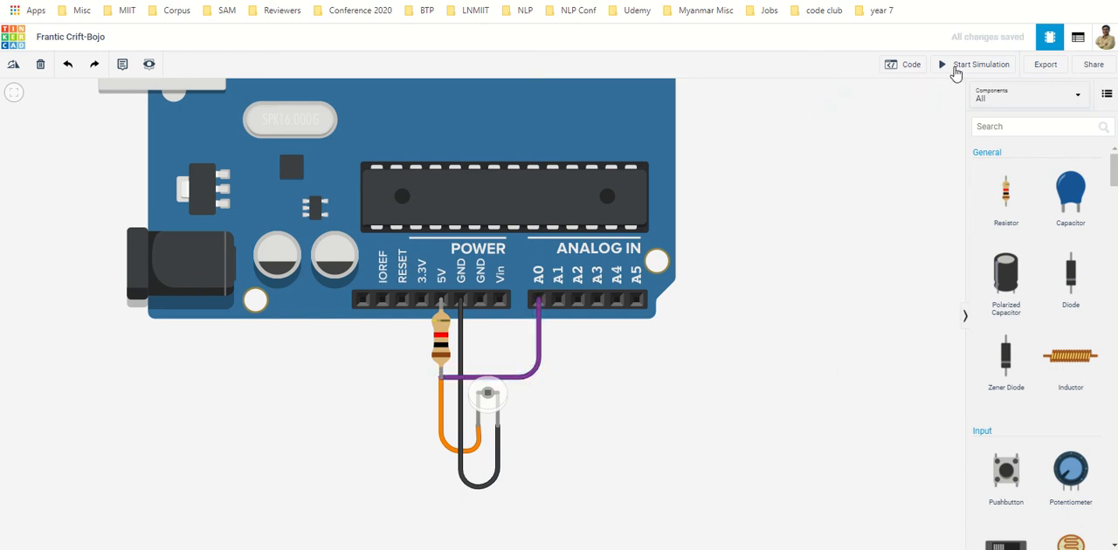
# Remove the default if/else blocks from the block code editor
pyautogui.click(905, 64)
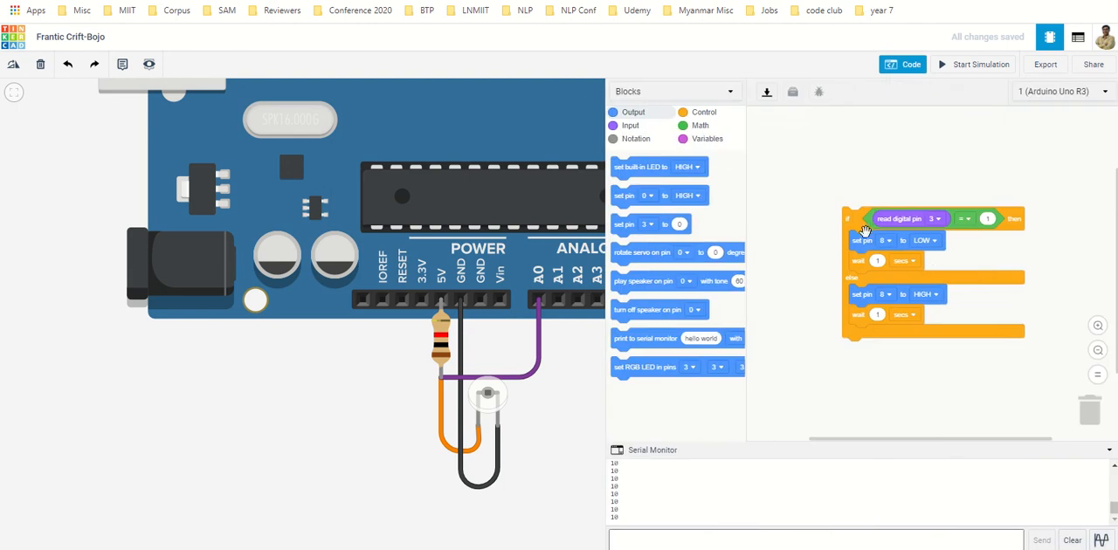
pyautogui.moveTo(860, 218)
pyautogui.mouseDown()
pyautogui.moveTo(761, 376)
pyautogui.moveTo(860, 219)
pyautogui.mouseUp()
pyautogui.moveTo(832, 279); pyautogui.dragTo(681, 418)
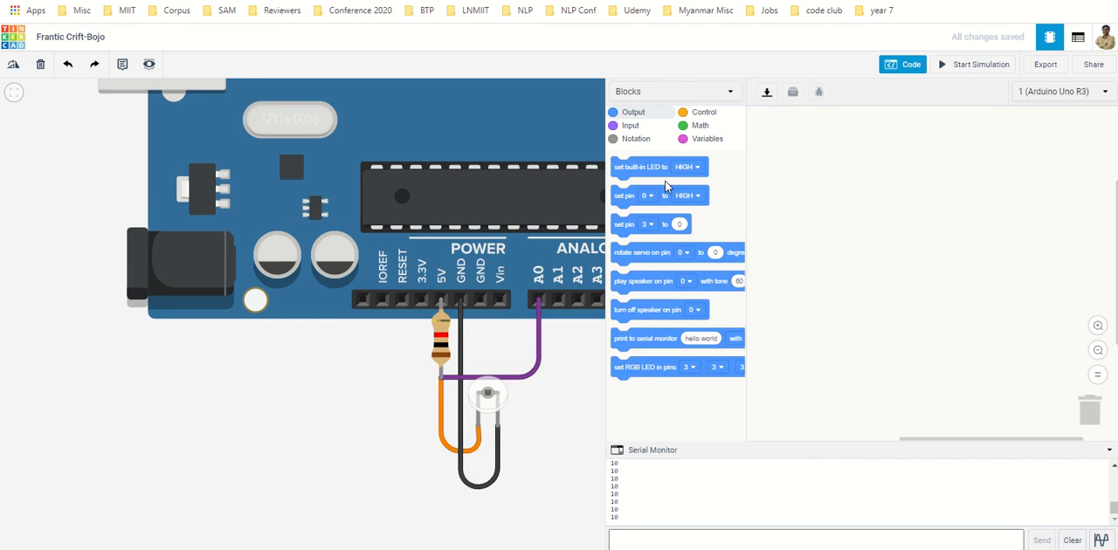
# Print the 'read analog pin A0' value to the serial monitor and start the simulation
pyautogui.click(630, 126)
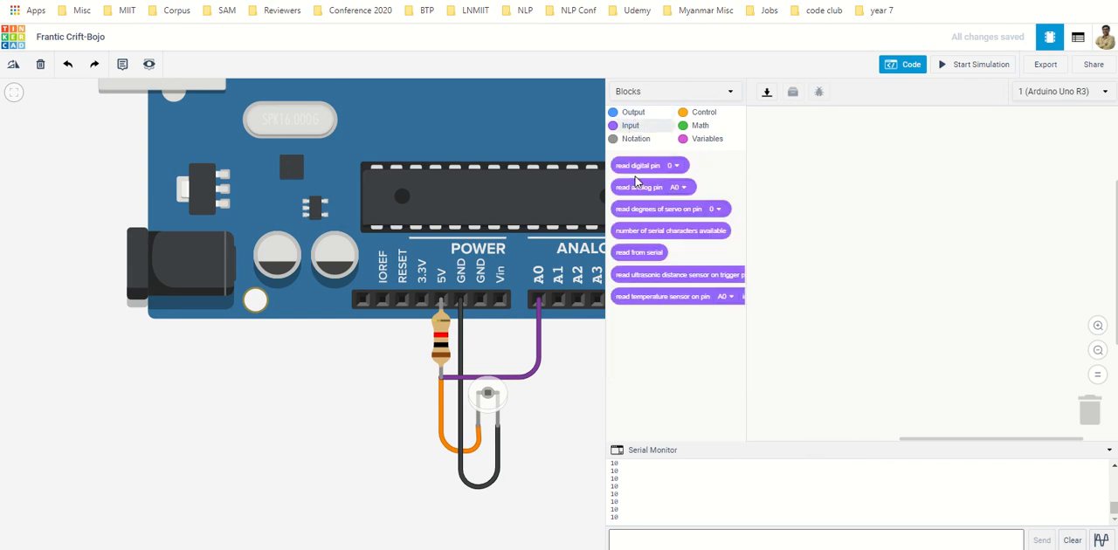
pyautogui.moveTo(637, 187); pyautogui.dragTo(926, 165)
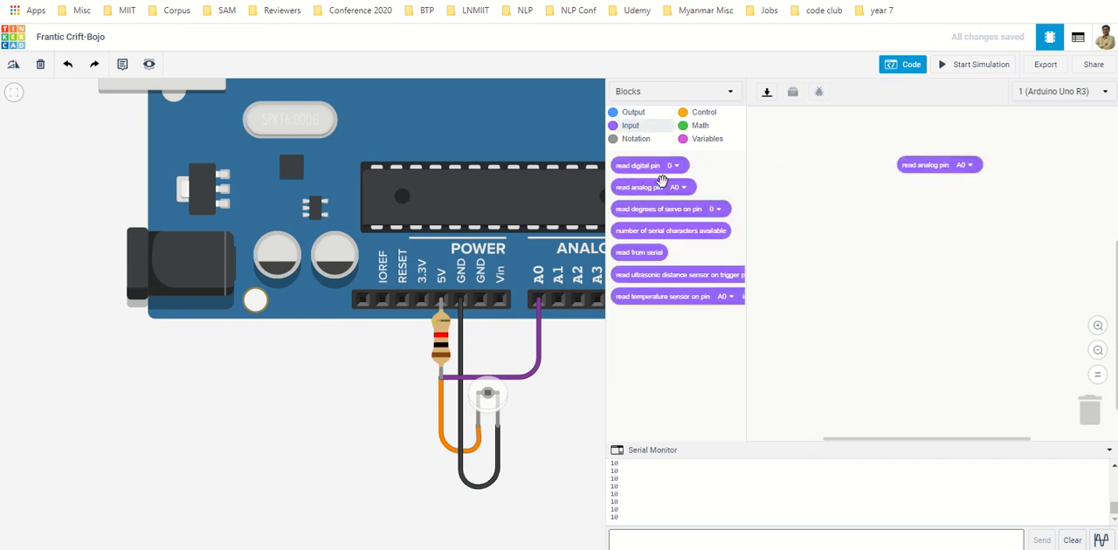
pyautogui.click(632, 111)
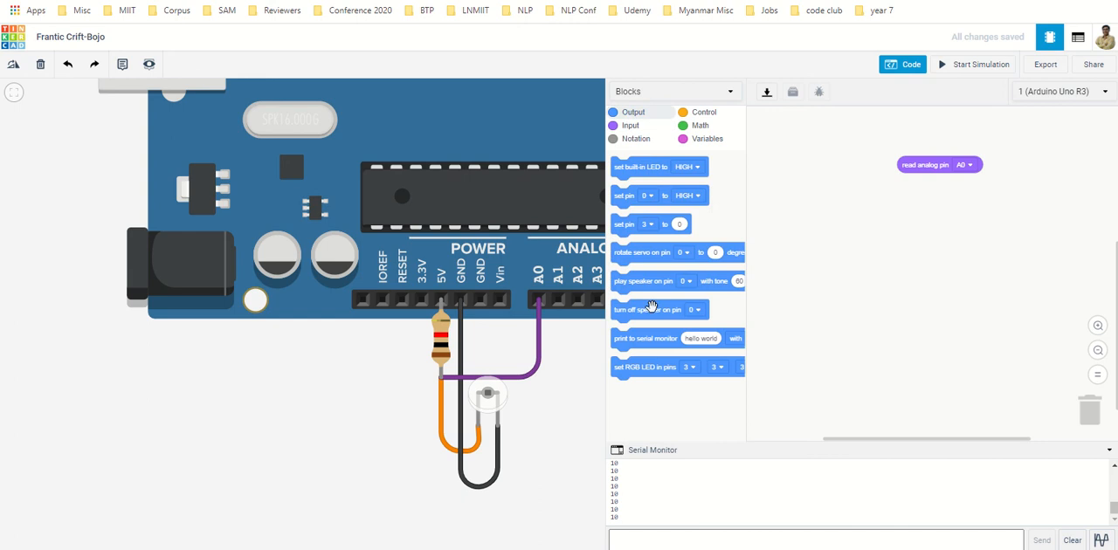
pyautogui.moveTo(633, 338); pyautogui.dragTo(855, 234)
pyautogui.moveTo(926, 165); pyautogui.dragTo(926, 231)
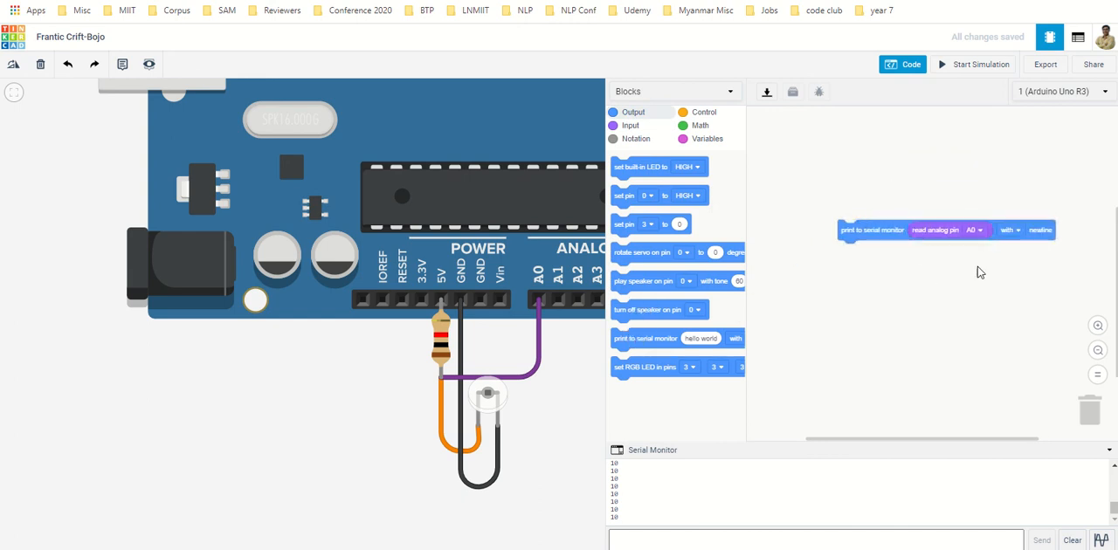
pyautogui.click(974, 63)
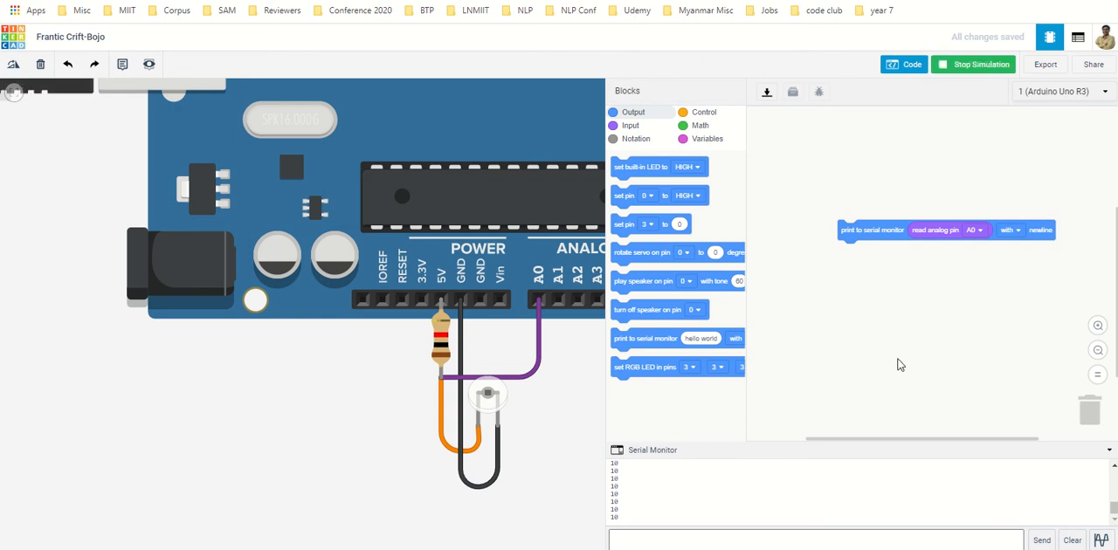
# Slide the sensor's ambient light down to its darkest setting while watching serial readings fall
pyautogui.click(487, 395)
pyautogui.moveTo(489, 347)
pyautogui.mouseDown()
pyautogui.moveTo(448, 353)
pyautogui.moveTo(541, 353)
pyautogui.mouseUp()
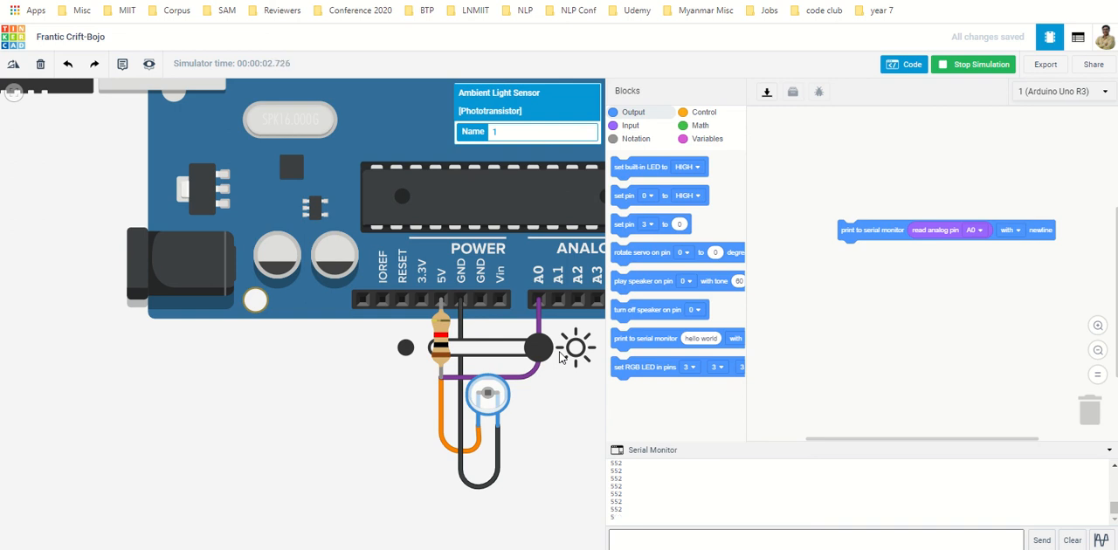
pyautogui.moveTo(542, 349)
pyautogui.mouseDown()
pyautogui.moveTo(523, 353)
pyautogui.moveTo(553, 354)
pyautogui.mouseUp()
pyautogui.moveTo(542, 348); pyautogui.dragTo(428, 352)
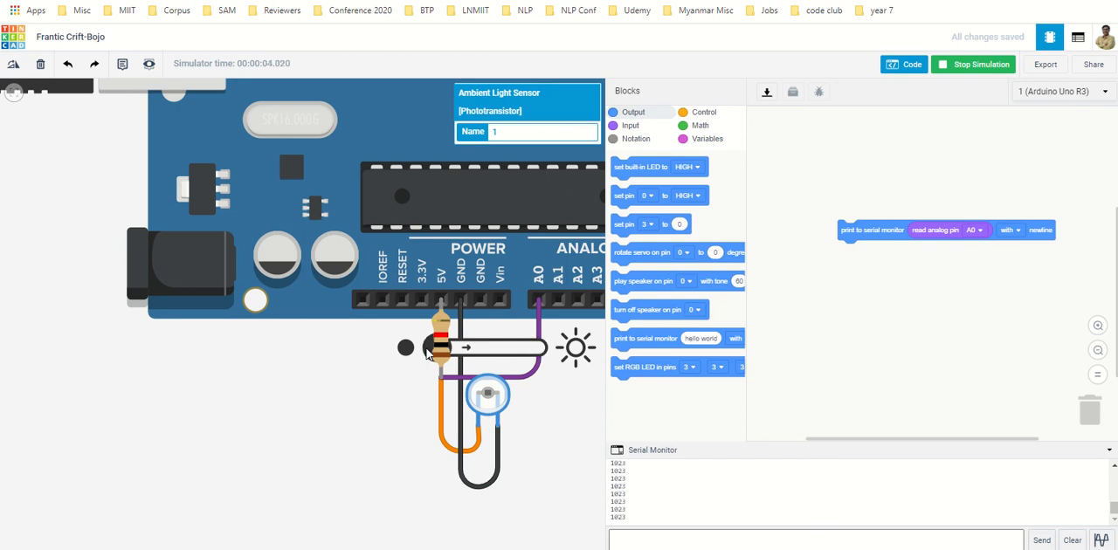
# Stop the simulation, inspect the resistor's properties, and start it again
pyautogui.click(973, 64)
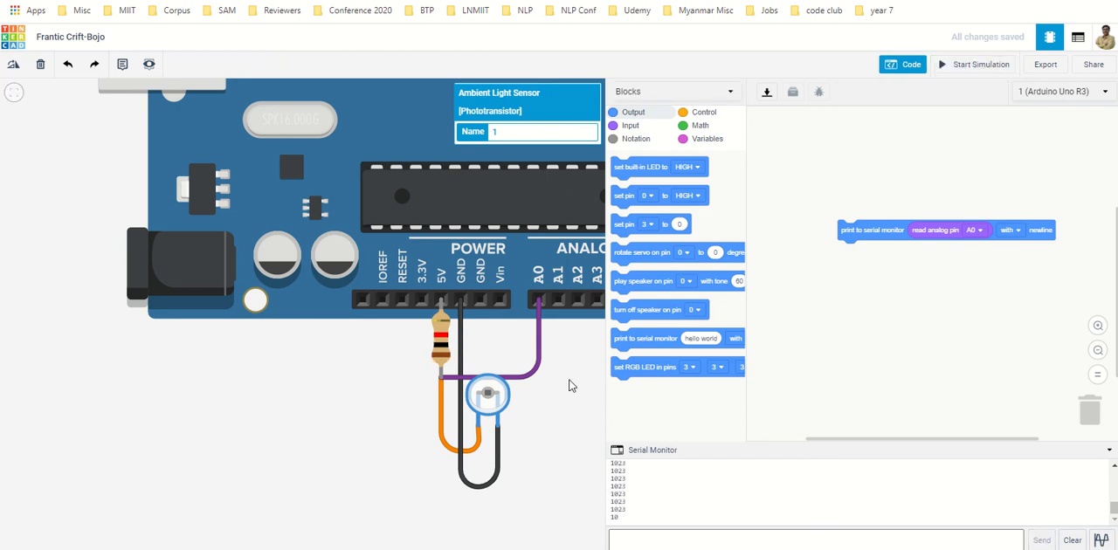
pyautogui.click(440, 346)
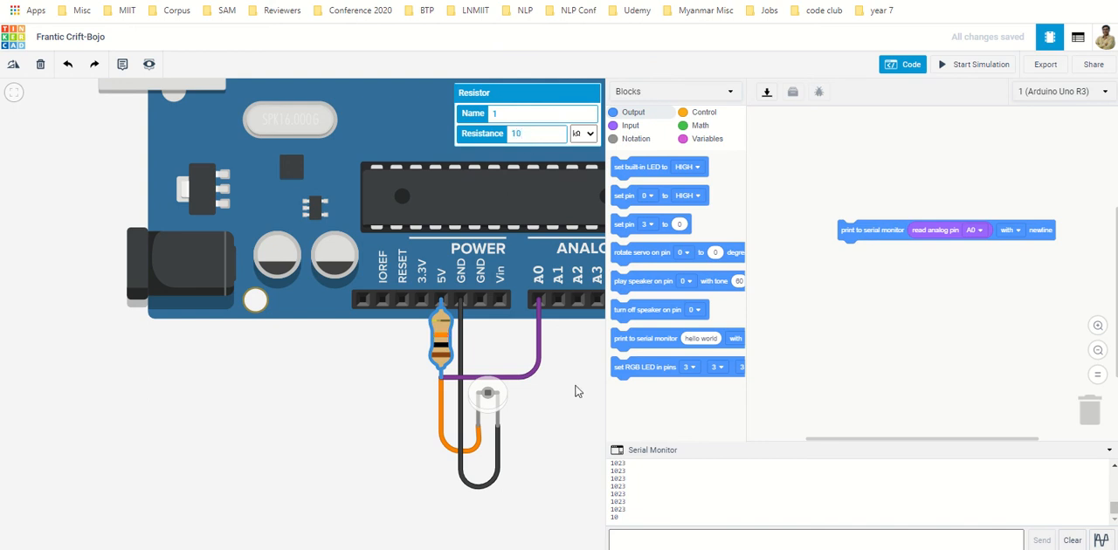
pyautogui.click(574, 391)
pyautogui.click(970, 63)
# Sweep the sensor's light from dark to full brightness, readings ranging 1023 to about 13
pyautogui.click(486, 398)
pyautogui.moveTo(437, 350); pyautogui.dragTo(544, 356)
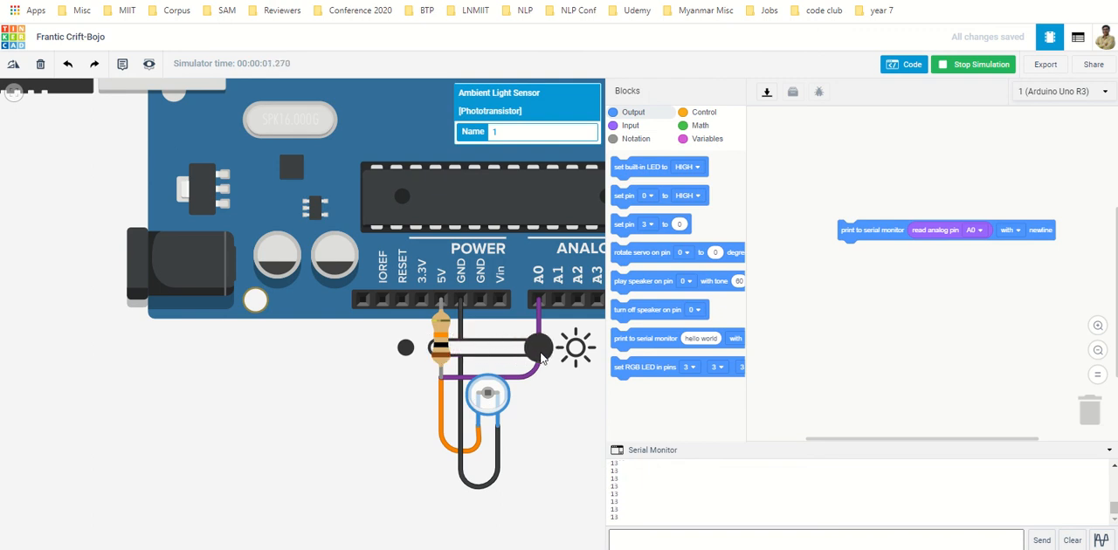
pyautogui.moveTo(544, 357); pyautogui.dragTo(436, 354)
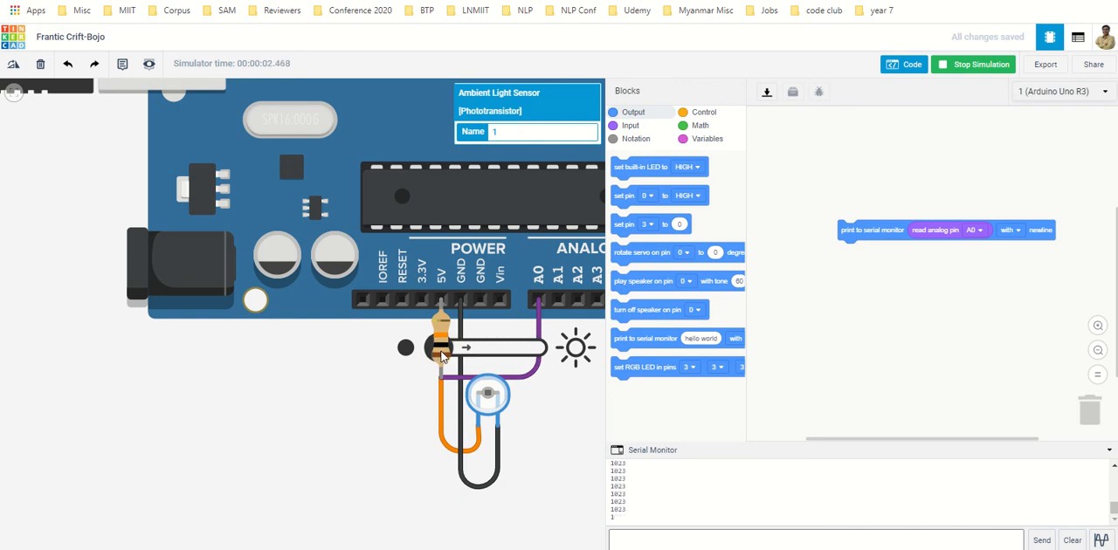
pyautogui.moveTo(438, 354); pyautogui.dragTo(453, 354)
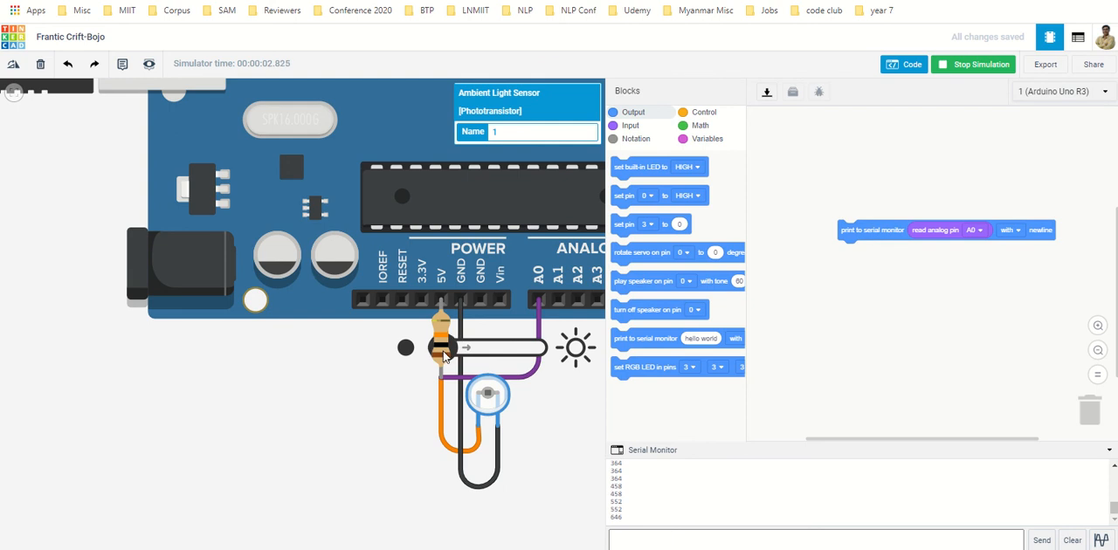
pyautogui.moveTo(443, 349); pyautogui.dragTo(544, 352)
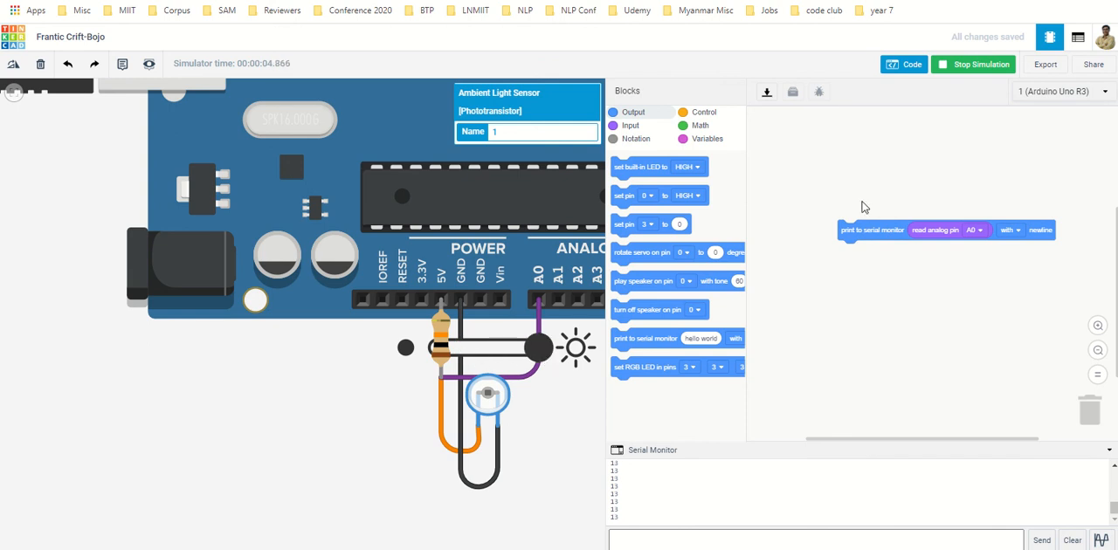
# Stop the run, lower the resistor from 10 kΩ, restart and raise the sensor's light
pyautogui.click(970, 64)
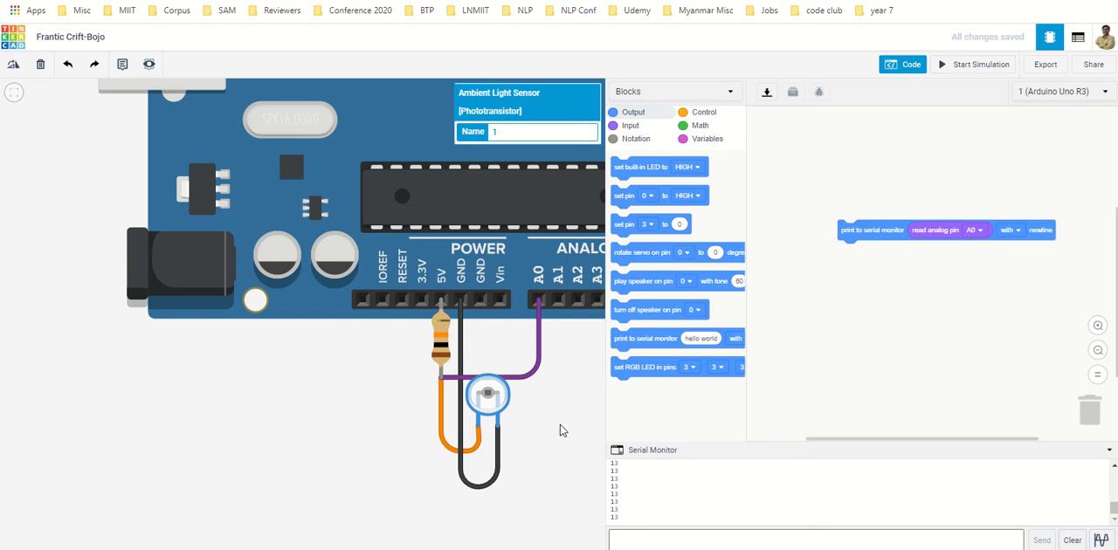
pyautogui.click(443, 348)
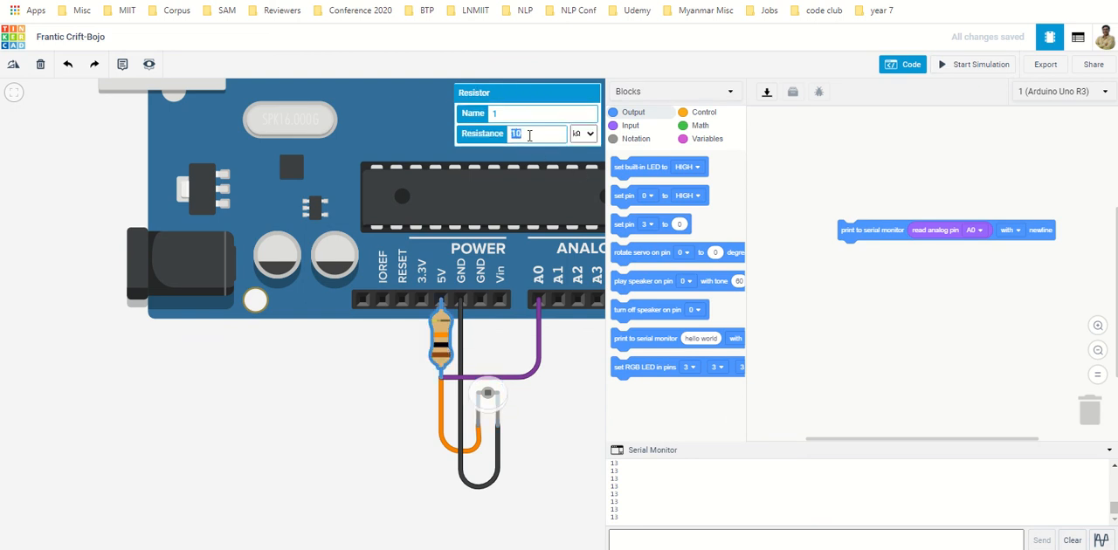
pyautogui.write('3')
pyautogui.click(577, 430)
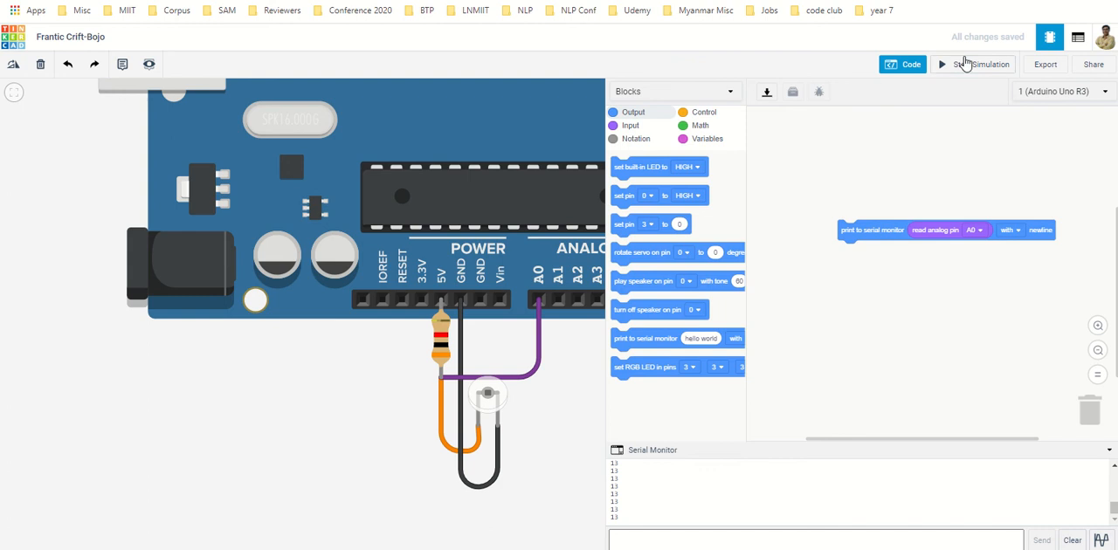
pyautogui.click(972, 64)
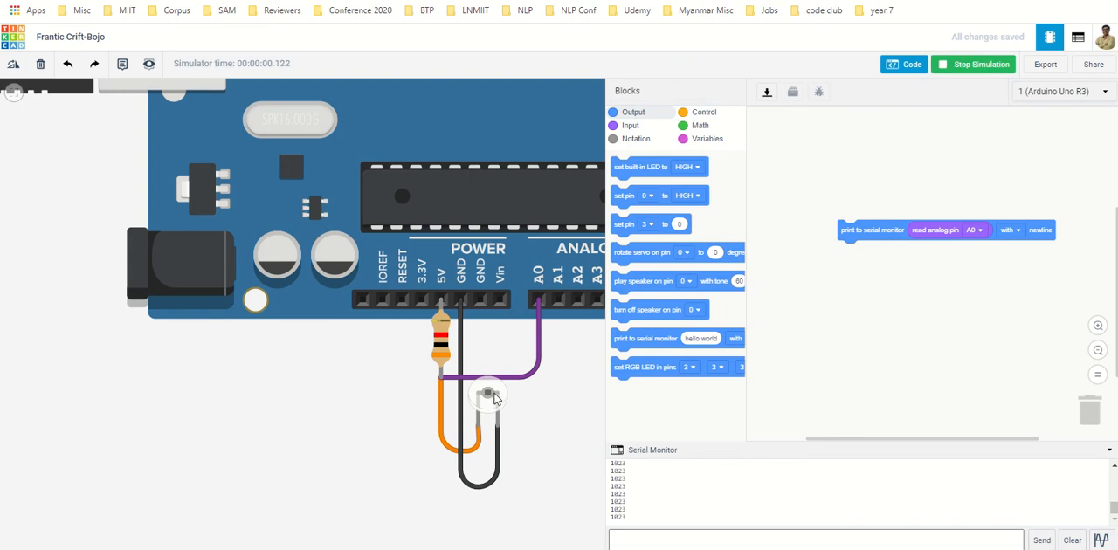
pyautogui.click(498, 400)
pyautogui.moveTo(435, 349); pyautogui.dragTo(535, 351)
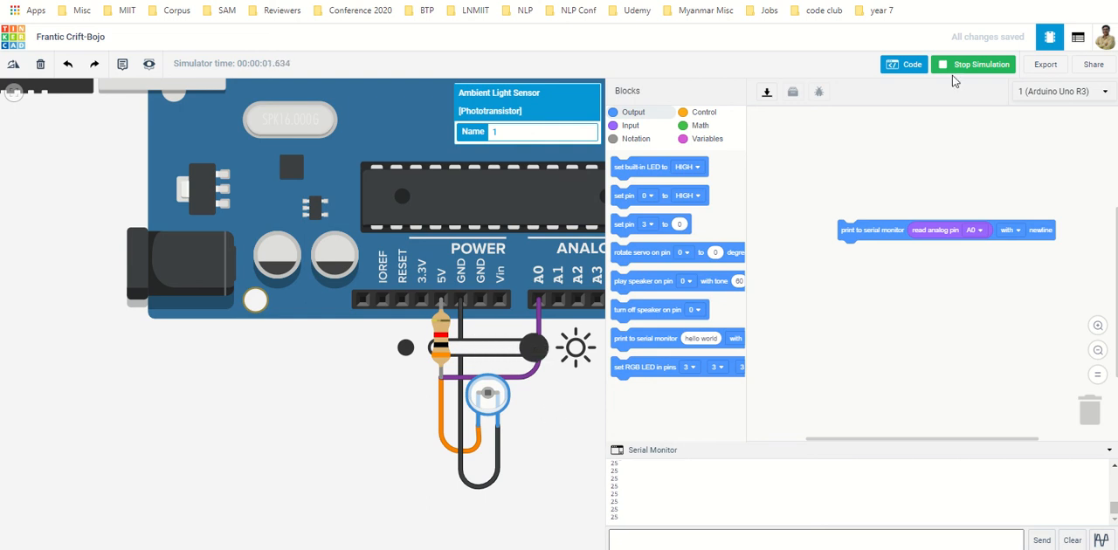
# Enter another resistance value, rerun with the sensor at mid light, then stop the simulation
pyautogui.click(961, 63)
pyautogui.click(443, 351)
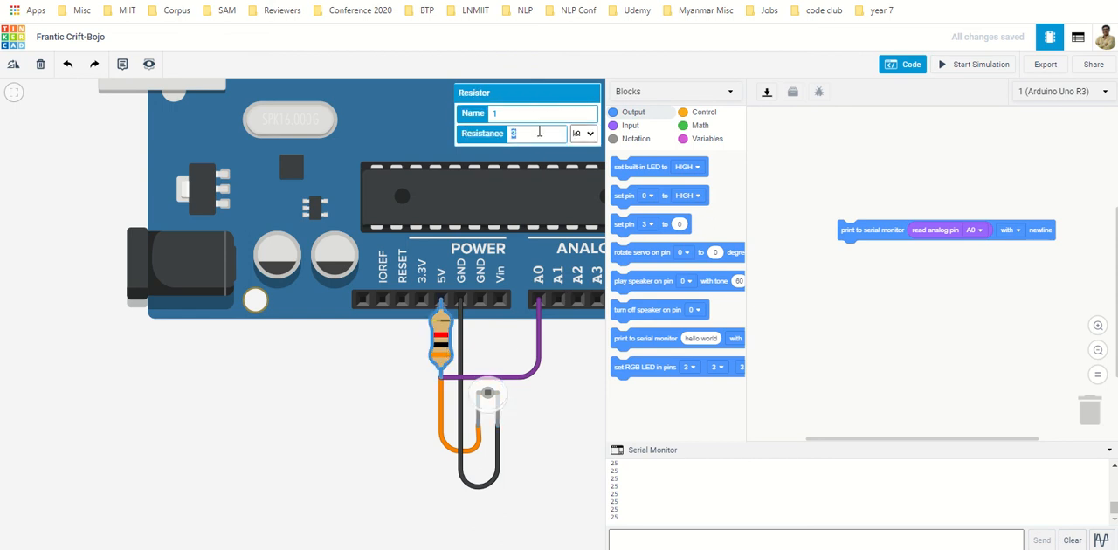
pyautogui.click(572, 376)
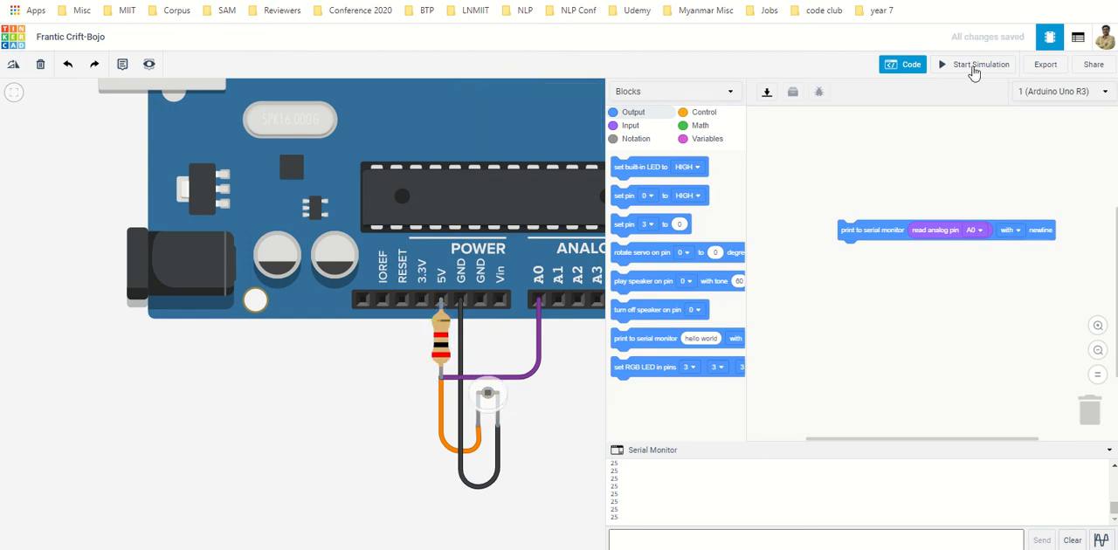
pyautogui.click(974, 69)
pyautogui.click(487, 398)
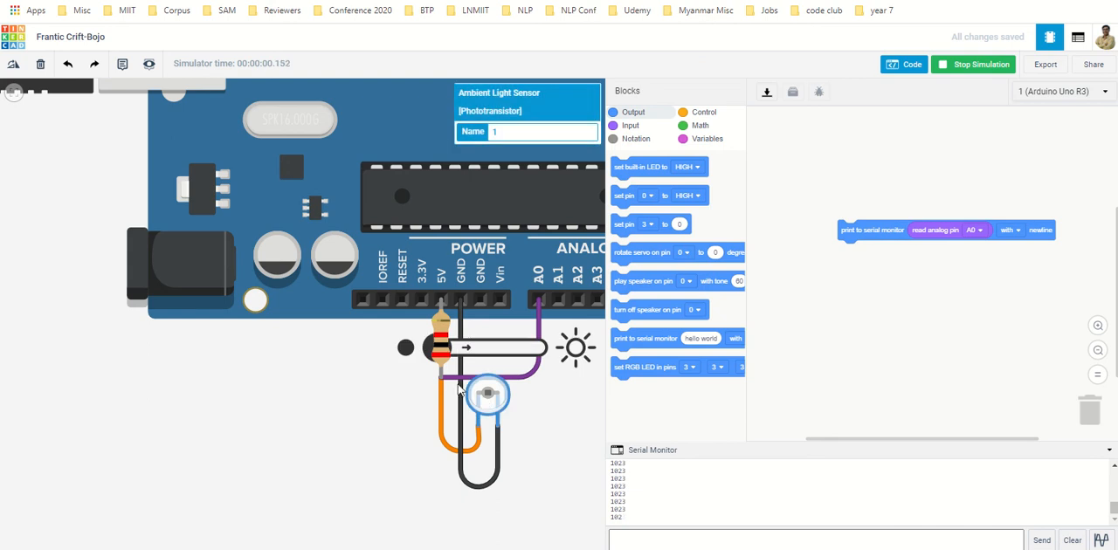
pyautogui.moveTo(432, 347); pyautogui.dragTo(543, 349)
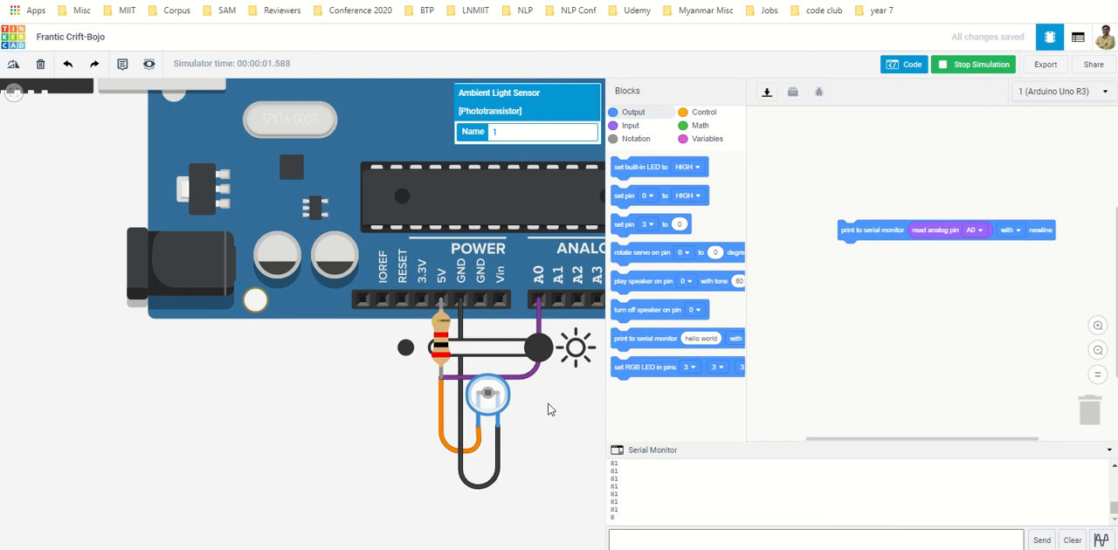
pyautogui.click(549, 402)
pyautogui.click(978, 64)
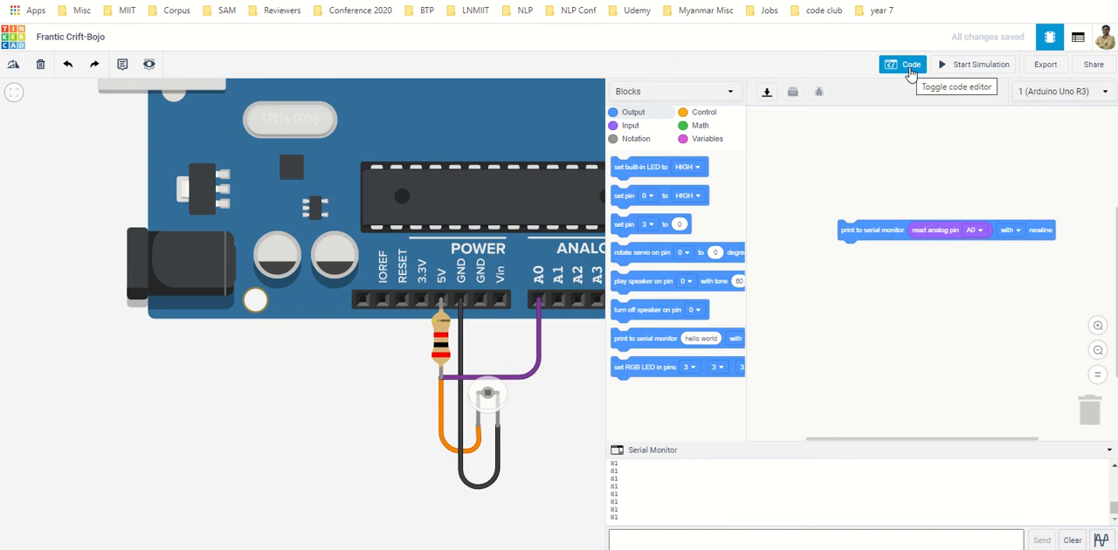
# Hide the code panel, recentre the board, and run a brief test with the sensor at full light
pyautogui.click(912, 65)
pyautogui.scroll(-5, 744, 224)
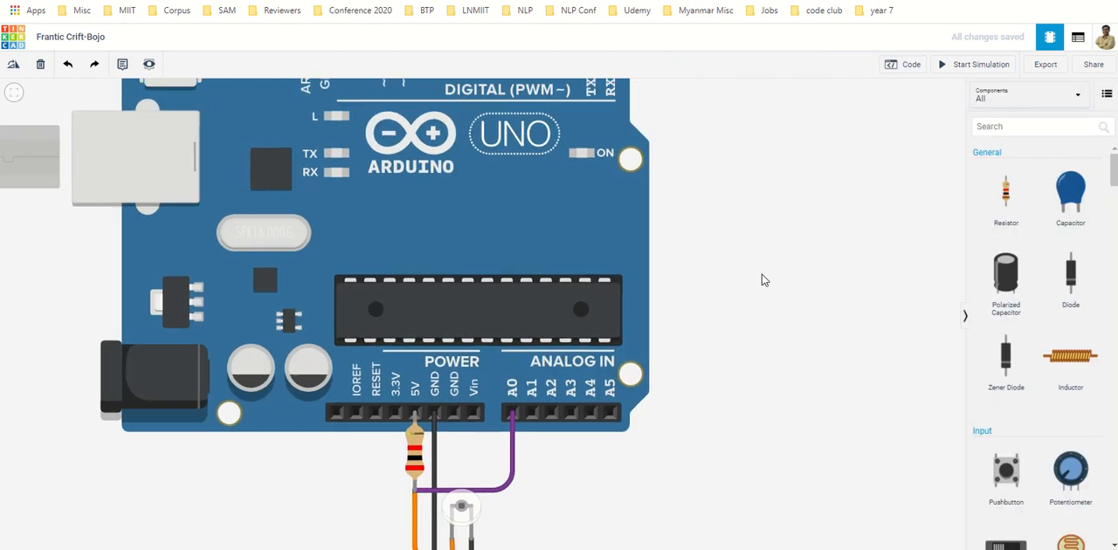
pyautogui.moveTo(807, 182); pyautogui.dragTo(740, 280)
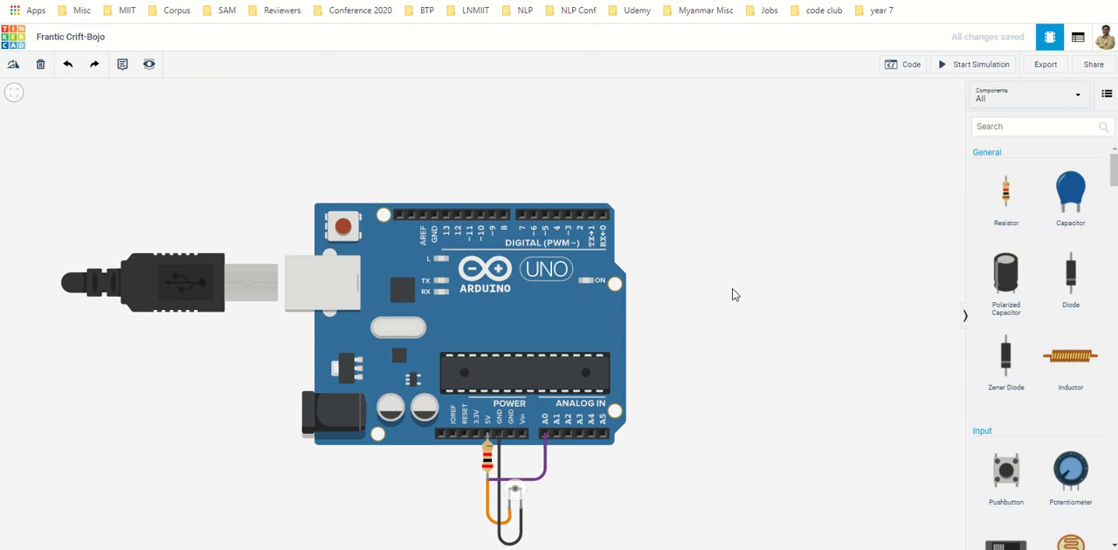
pyautogui.click(519, 500)
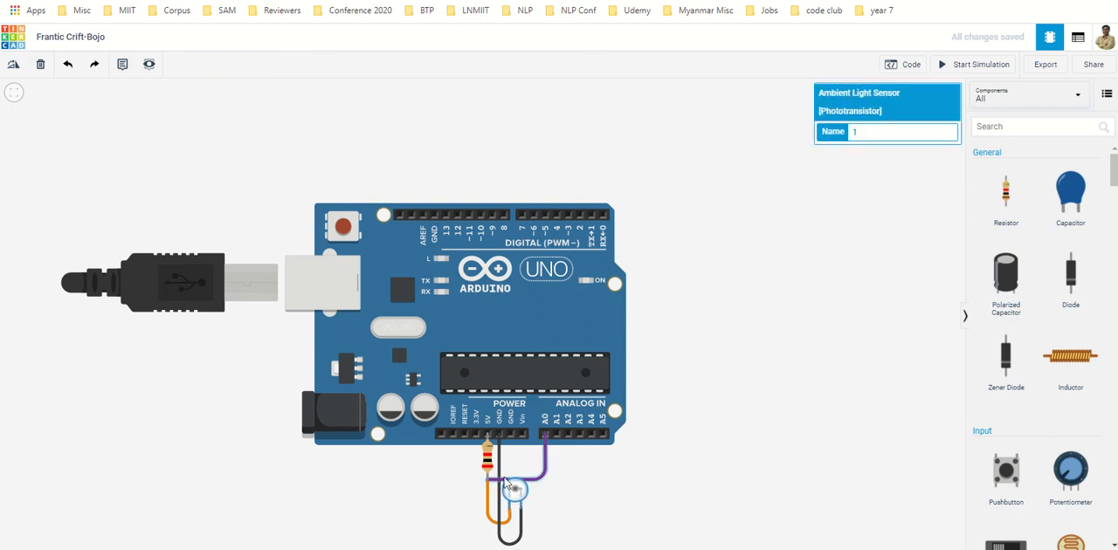
pyautogui.click(974, 64)
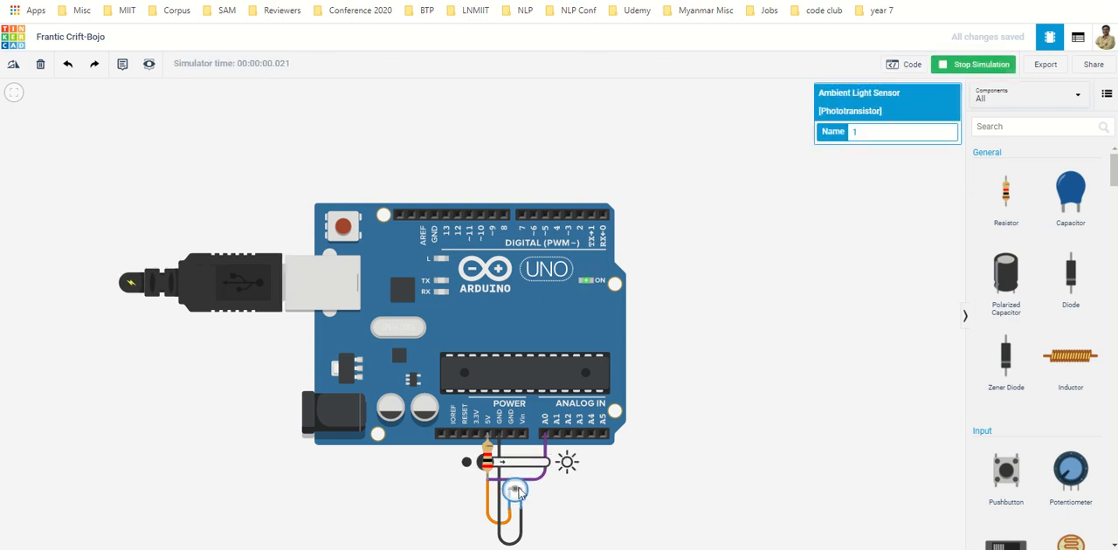
pyautogui.moveTo(487, 462)
pyautogui.mouseDown()
pyautogui.moveTo(547, 462)
pyautogui.moveTo(510, 462)
pyautogui.mouseUp()
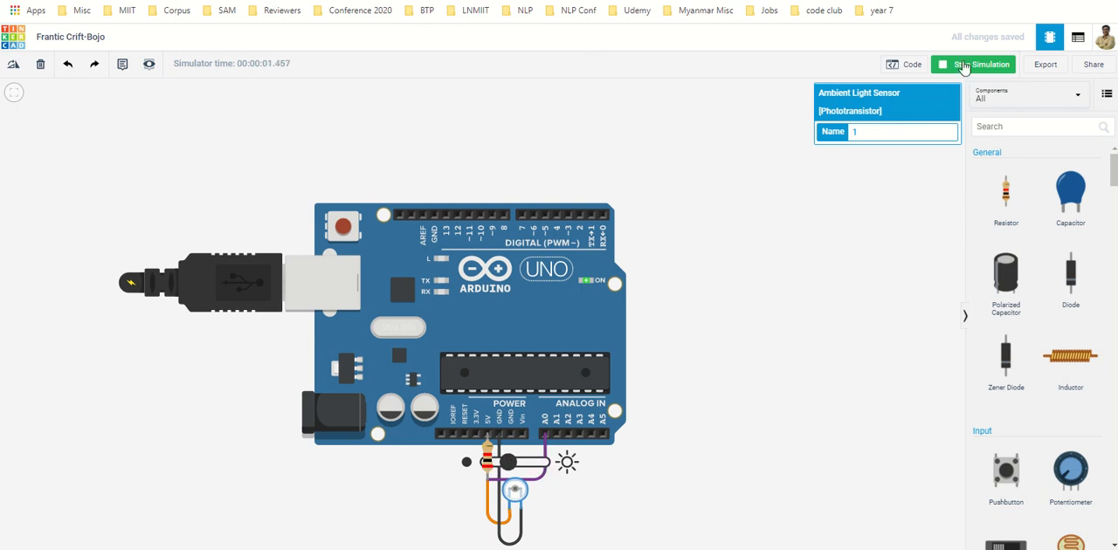
pyautogui.click(972, 64)
pyautogui.click(740, 322)
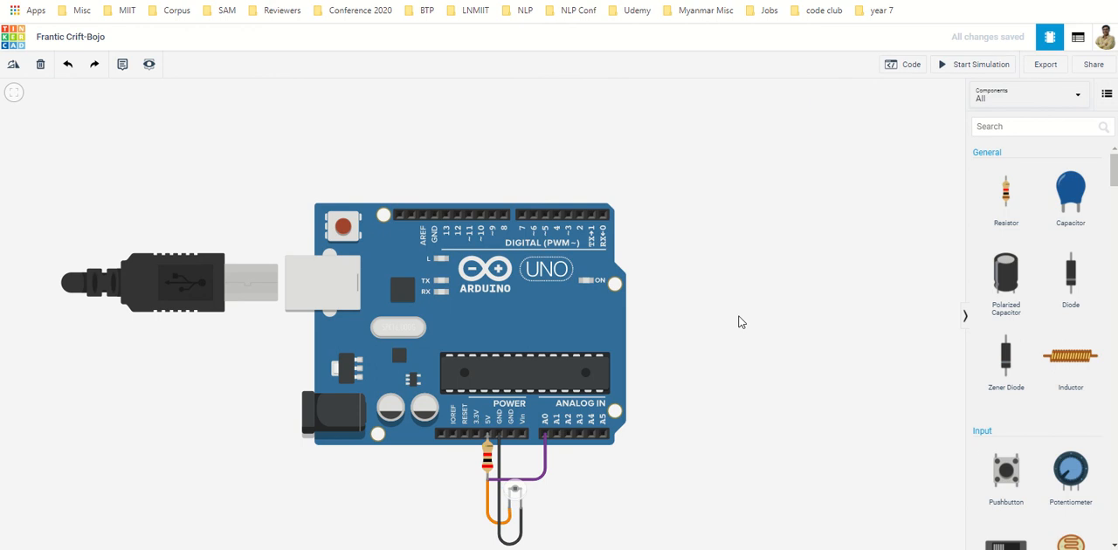
# Find a light bulb in the library and position it above the Arduino
pyautogui.click(1015, 128)
pyautogui.write('bul')
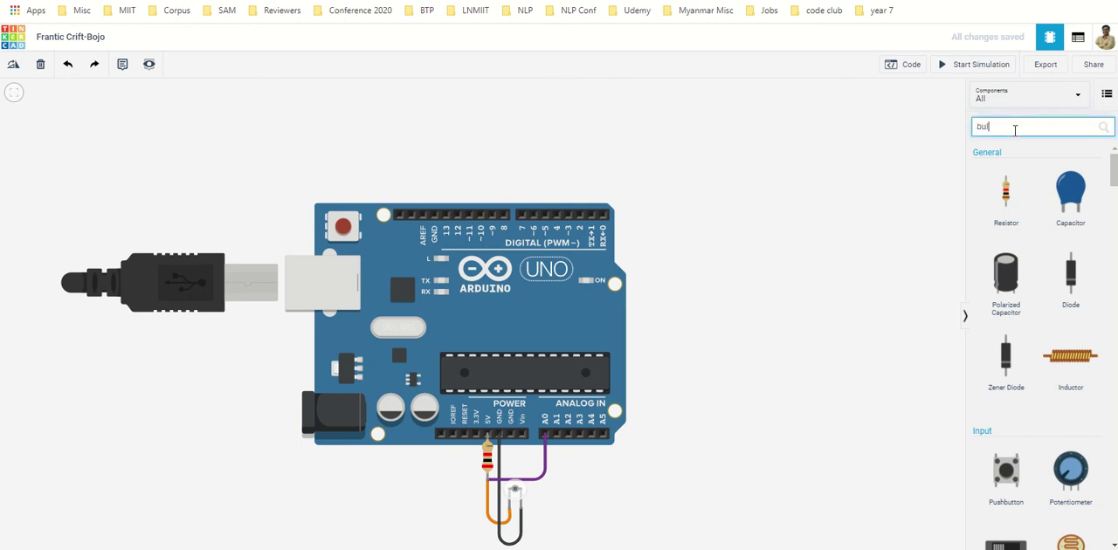
pyautogui.write('b')
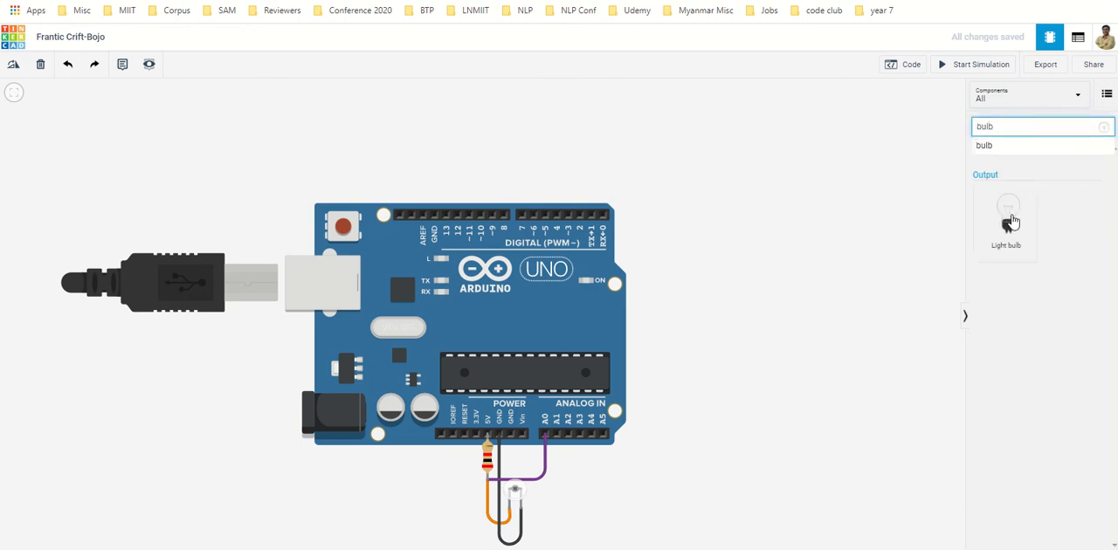
pyautogui.moveTo(1007, 218); pyautogui.dragTo(526, 178)
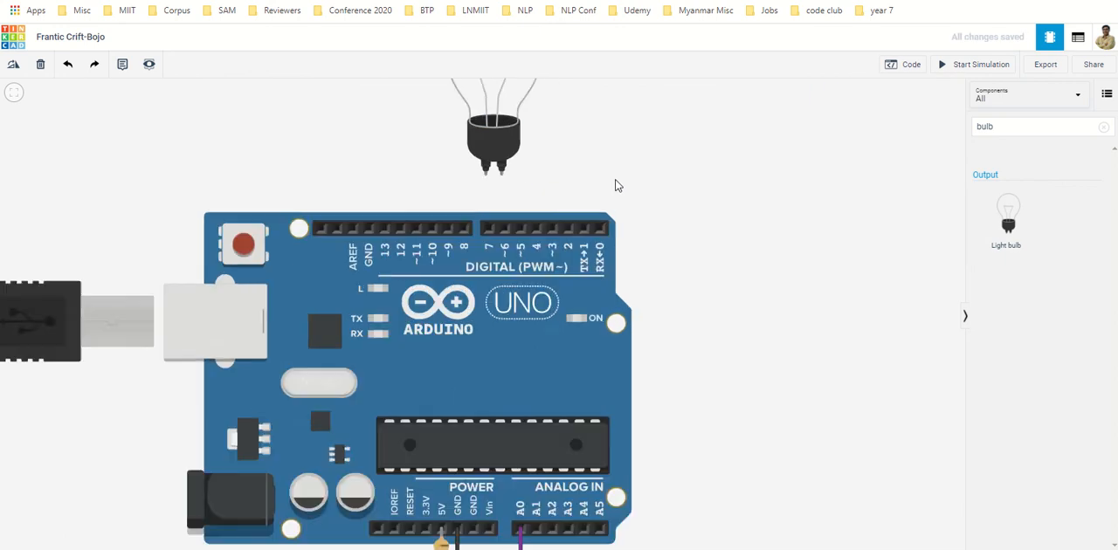
pyautogui.scroll(5, 611, 183)
pyautogui.moveTo(338, 103); pyautogui.dragTo(517, 144)
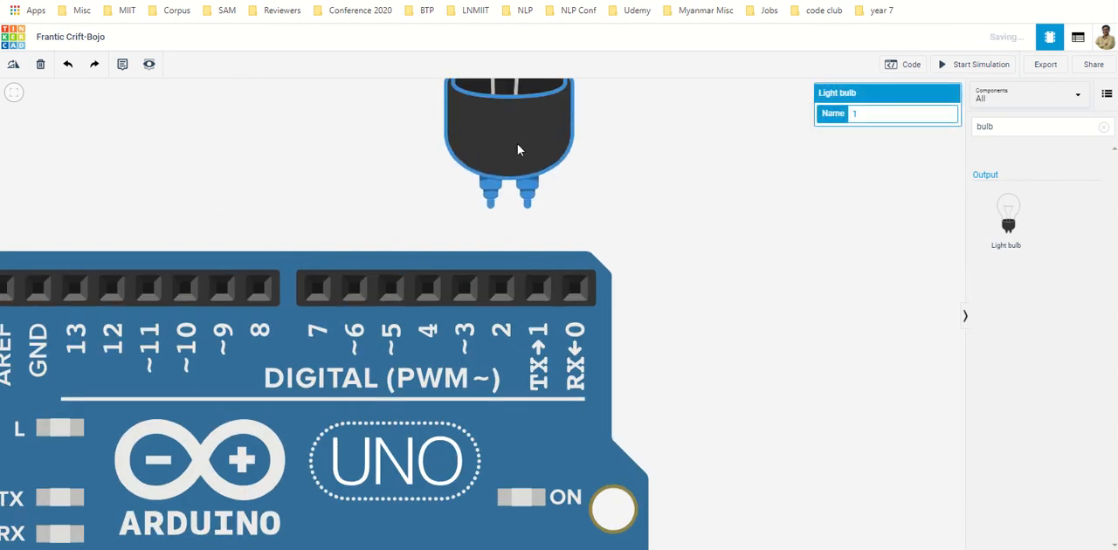
pyautogui.scroll(-5, 664, 218)
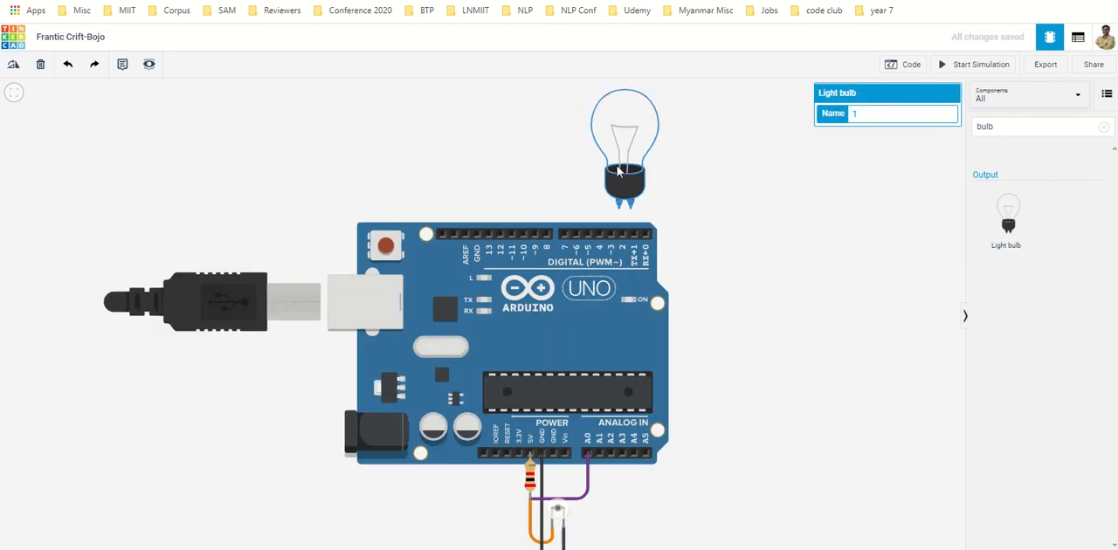
pyautogui.moveTo(603, 161); pyautogui.dragTo(524, 104)
pyautogui.scroll(5, 576, 166)
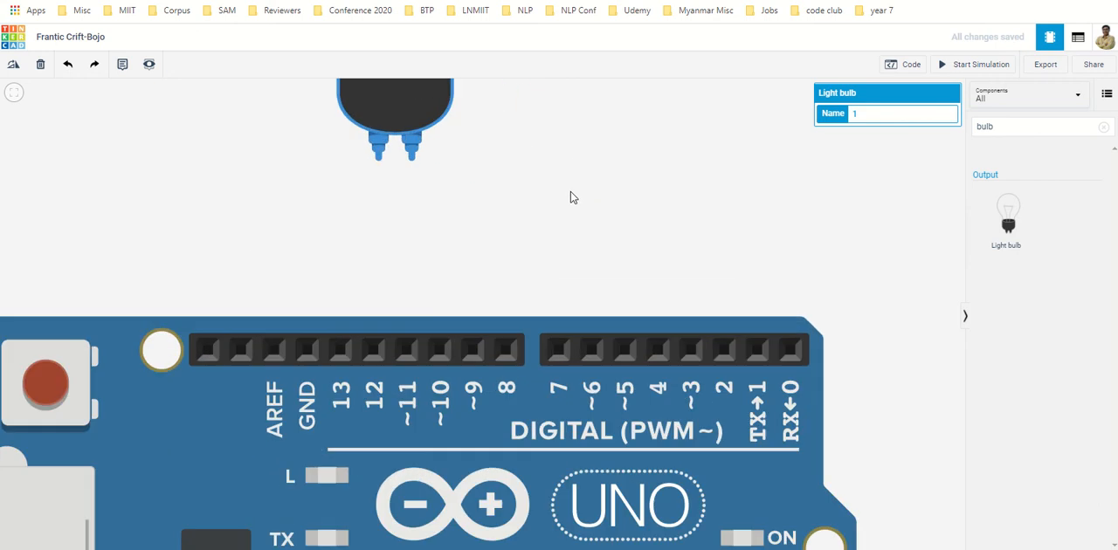
pyautogui.click(402, 201)
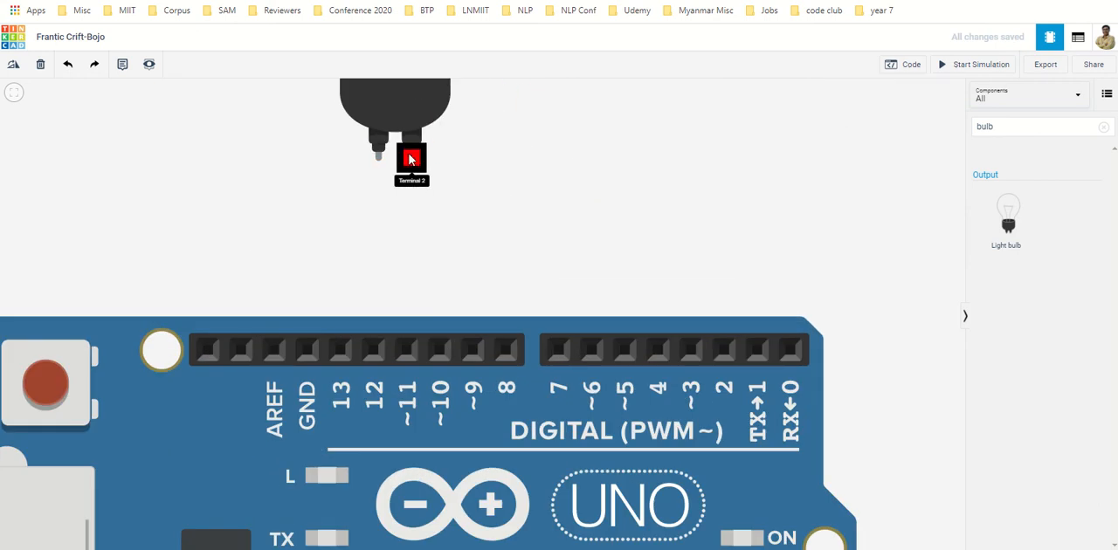
# Wire one bulb terminal to GND and the other to pin 10
pyautogui.click(379, 160)
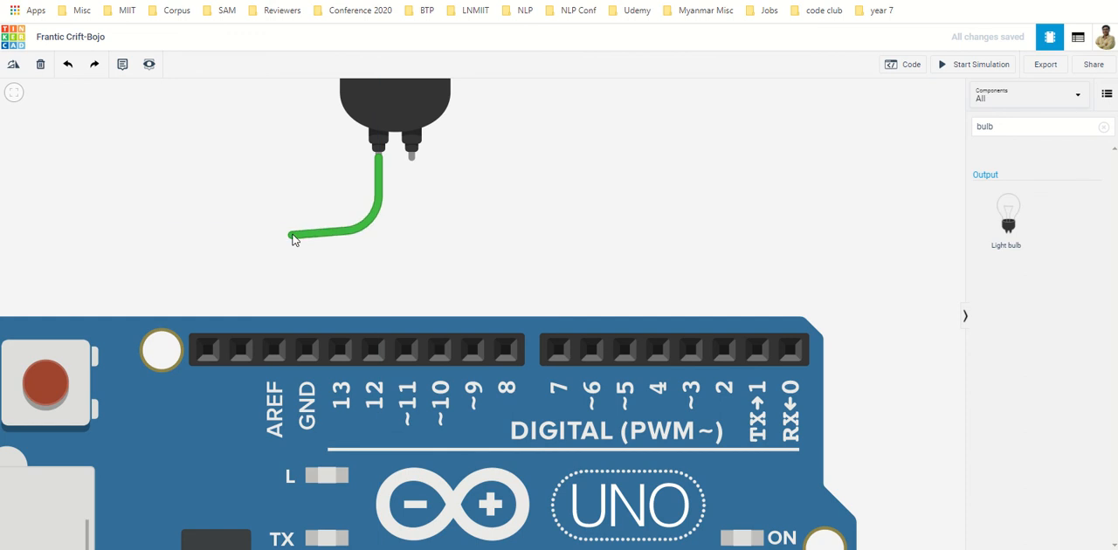
pyautogui.click(307, 350)
pyautogui.click(439, 350)
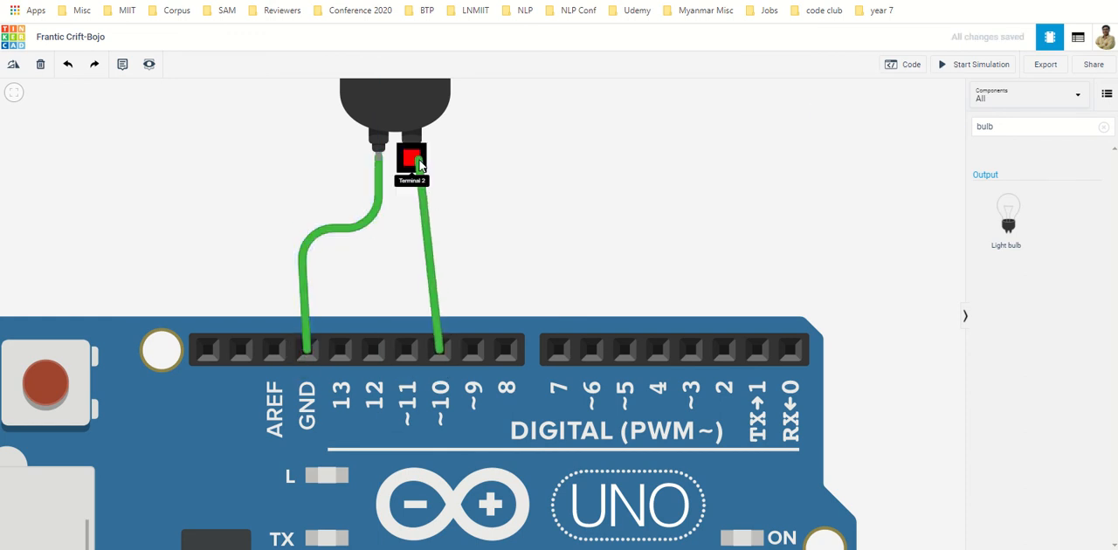
pyautogui.click(412, 149)
pyautogui.moveTo(402, 104); pyautogui.dragTo(439, 104)
# Reshape the GND wire into a right-angle bend and colour it black
pyautogui.click(382, 230)
pyautogui.moveTo(382, 230); pyautogui.dragTo(410, 230)
pyautogui.moveTo(301, 229); pyautogui.dragTo(306, 229)
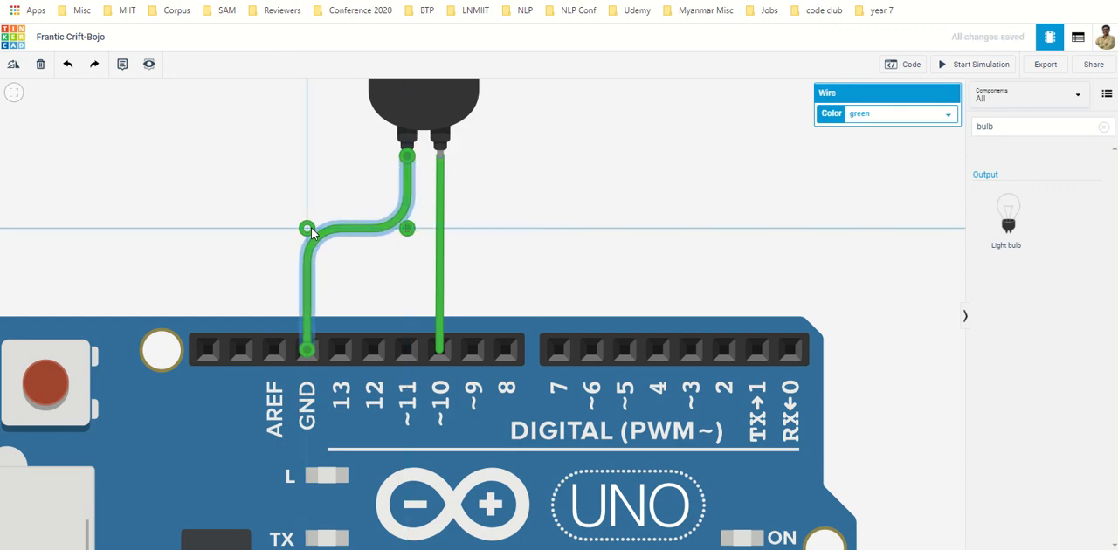
pyautogui.click(907, 114)
pyautogui.click(894, 135)
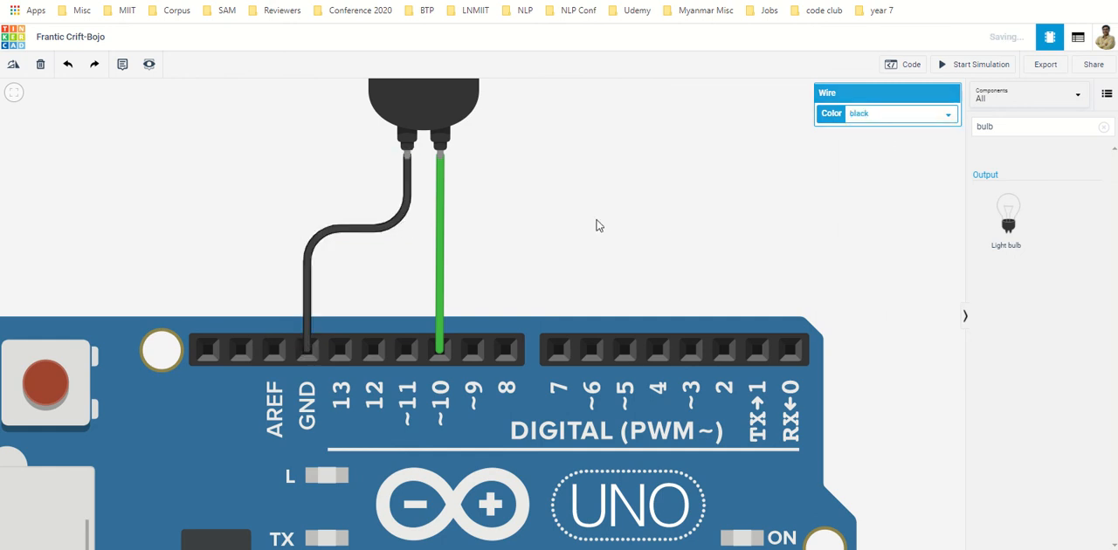
pyautogui.click(629, 253)
pyautogui.scroll(-3, 634, 260)
pyautogui.scroll(-2, 634, 260)
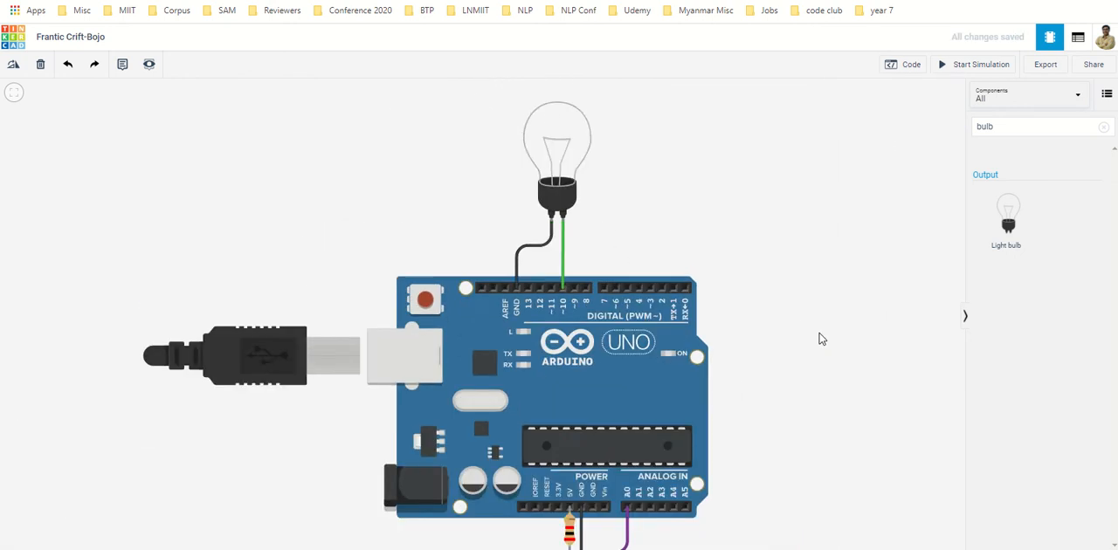
pyautogui.scroll(-2, 821, 336)
pyautogui.scroll(-1, 834, 354)
# In the code editor add an if-then-else block whose condition compares the A0 reading
pyautogui.moveTo(621, 312); pyautogui.dragTo(568, 292)
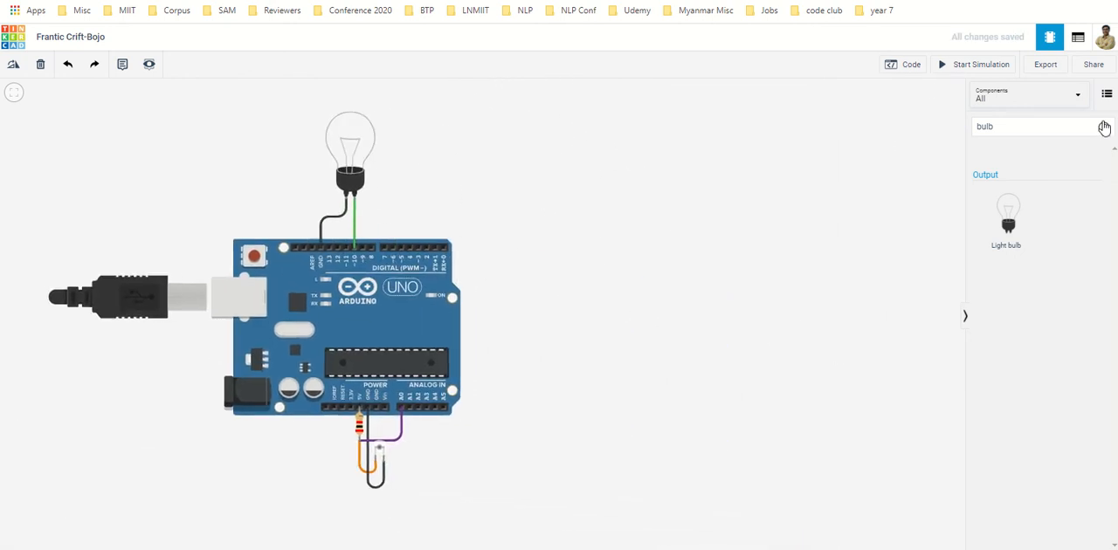
pyautogui.click(913, 67)
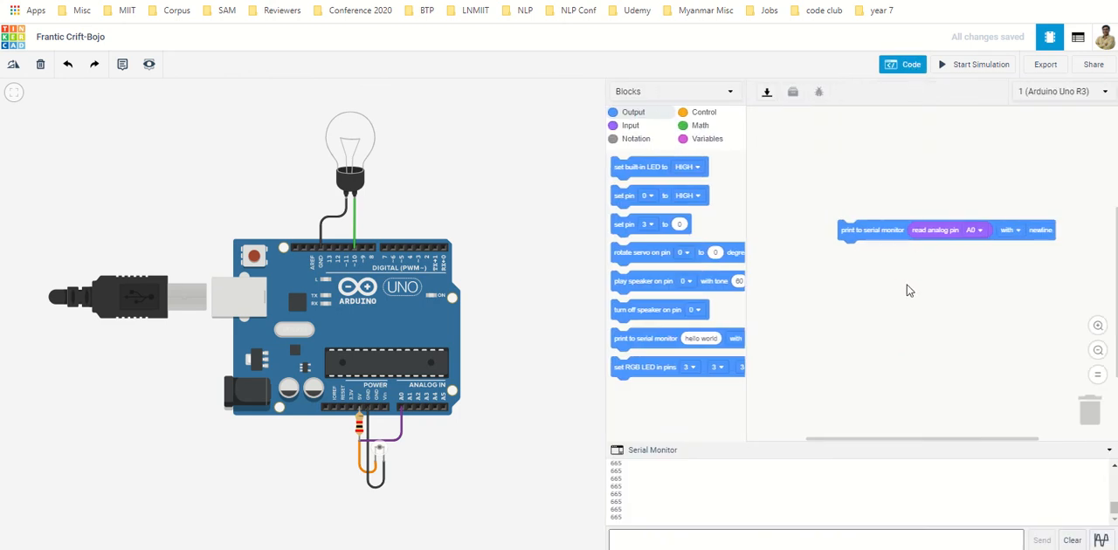
pyautogui.moveTo(860, 232); pyautogui.dragTo(830, 153)
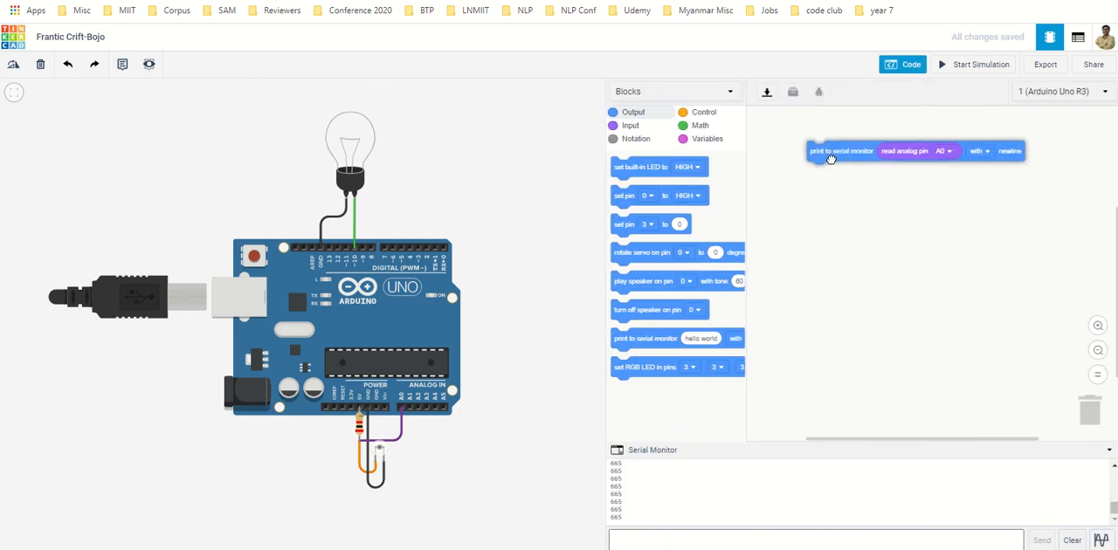
pyautogui.click(698, 126)
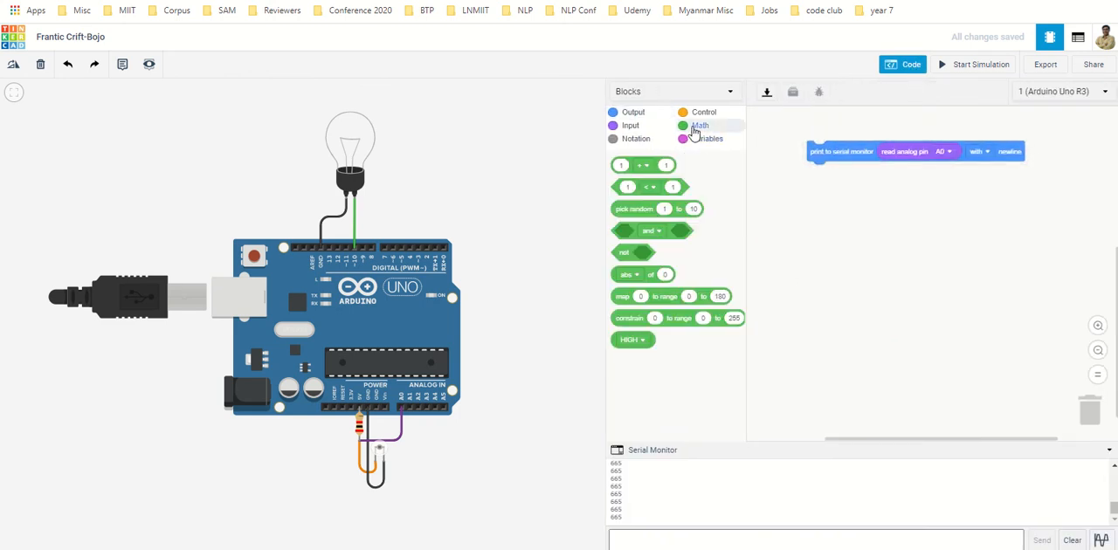
pyautogui.click(698, 112)
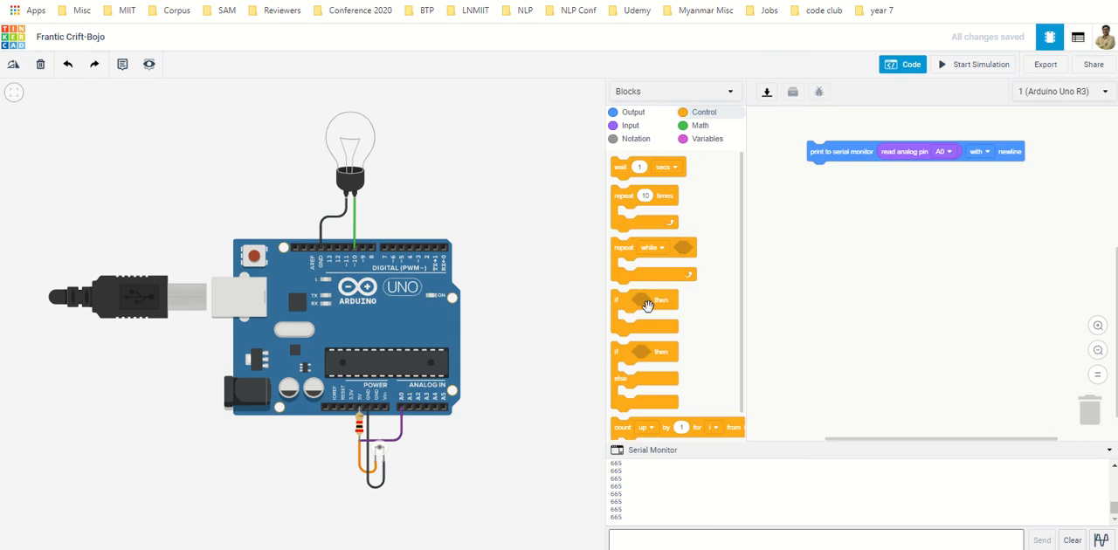
pyautogui.moveTo(618, 353); pyautogui.dragTo(852, 226)
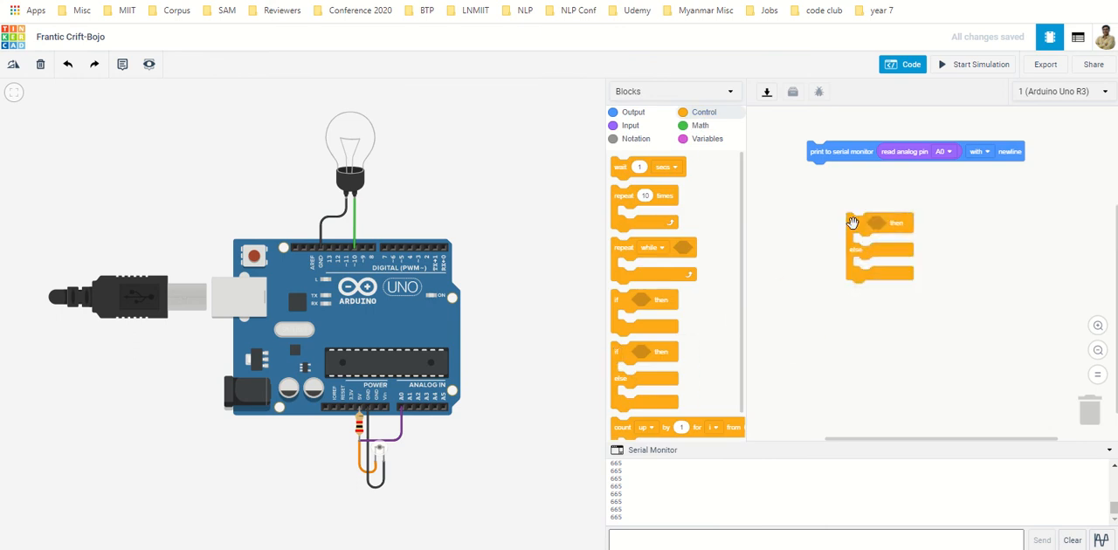
pyautogui.click(694, 125)
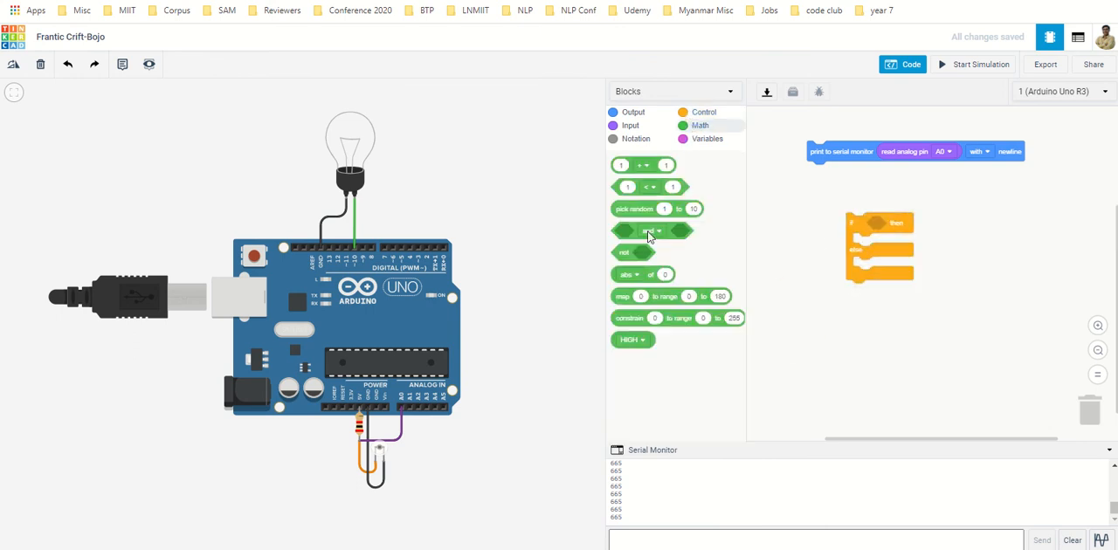
pyautogui.moveTo(621, 187); pyautogui.dragTo(873, 226)
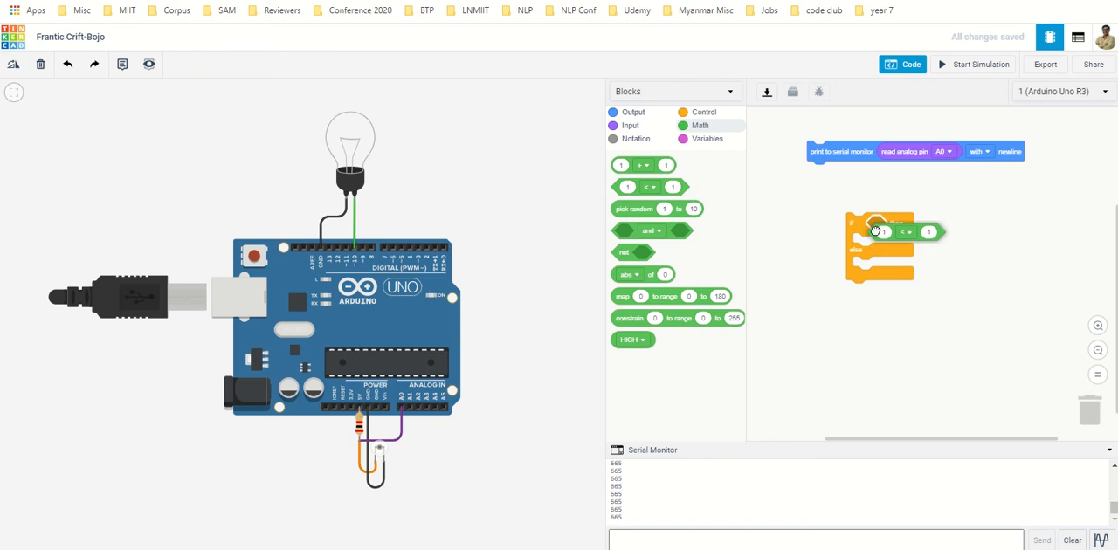
pyautogui.moveTo(893, 151); pyautogui.dragTo(884, 226)
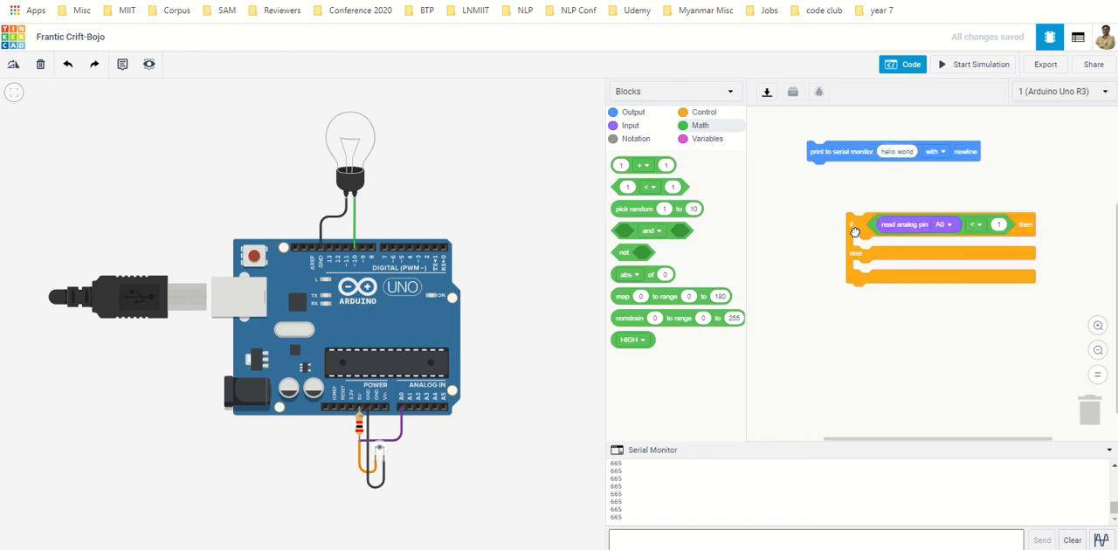
pyautogui.moveTo(854, 238); pyautogui.dragTo(811, 238)
# Set the condition to A0 reading greater than 700
pyautogui.click(930, 226)
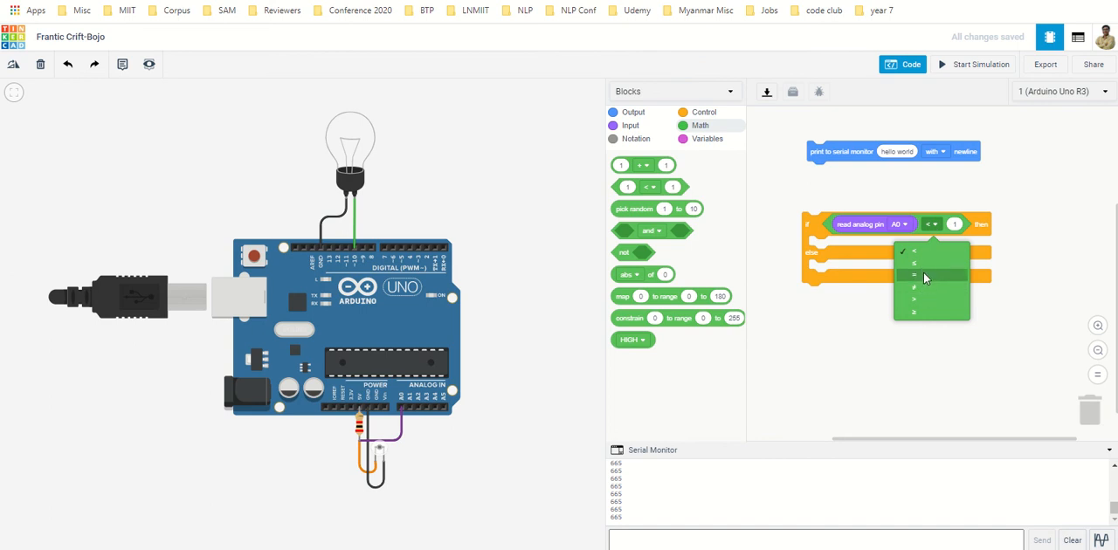
pyautogui.click(924, 297)
pyautogui.click(955, 224)
pyautogui.write('700')
pyautogui.click(948, 294)
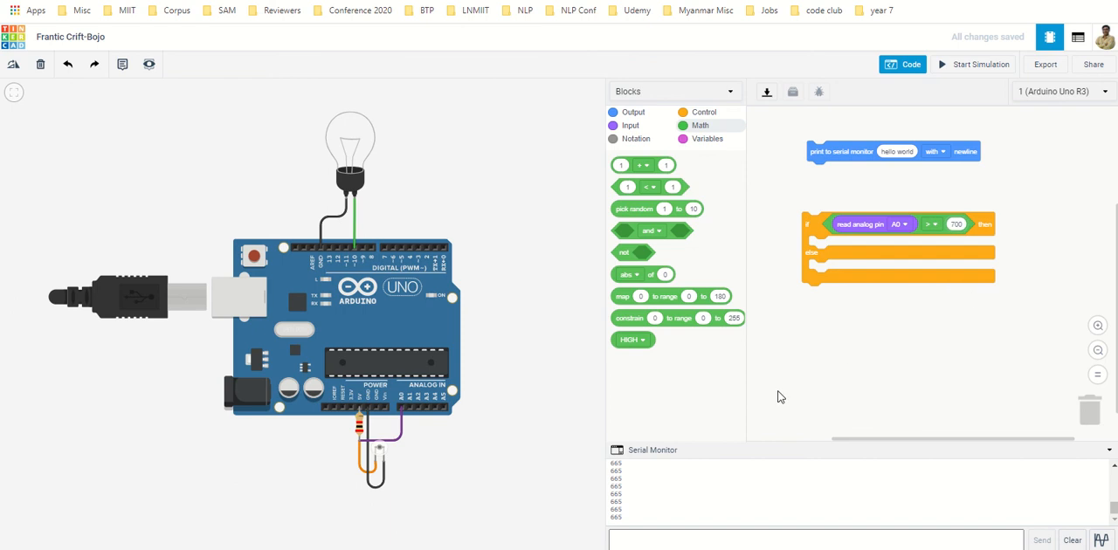
# In the if branch set pin 10 HIGH followed by a 1-second wait
pyautogui.click(632, 112)
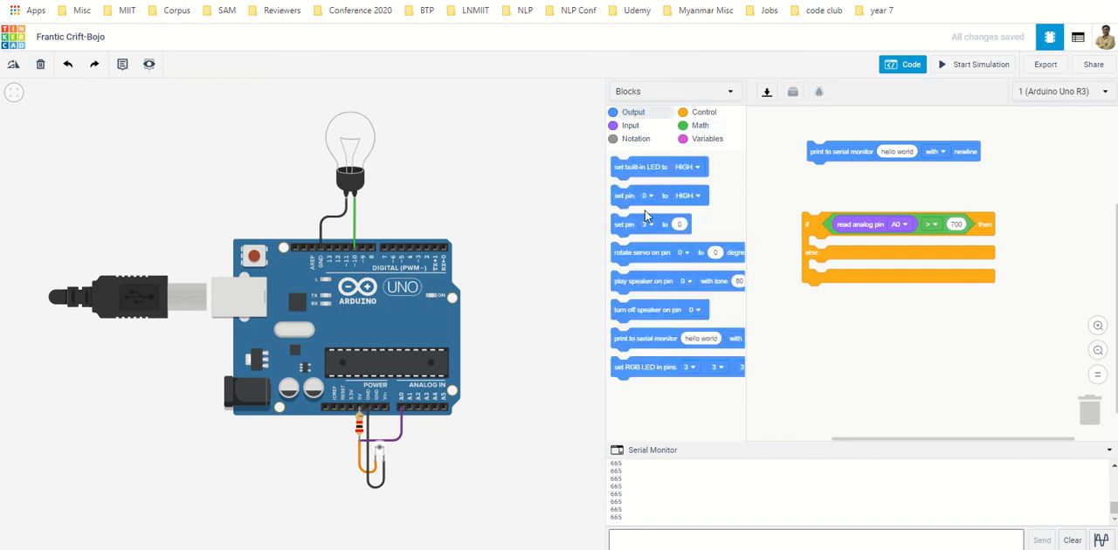
pyautogui.moveTo(625, 196); pyautogui.dragTo(852, 273)
pyautogui.click(845, 269)
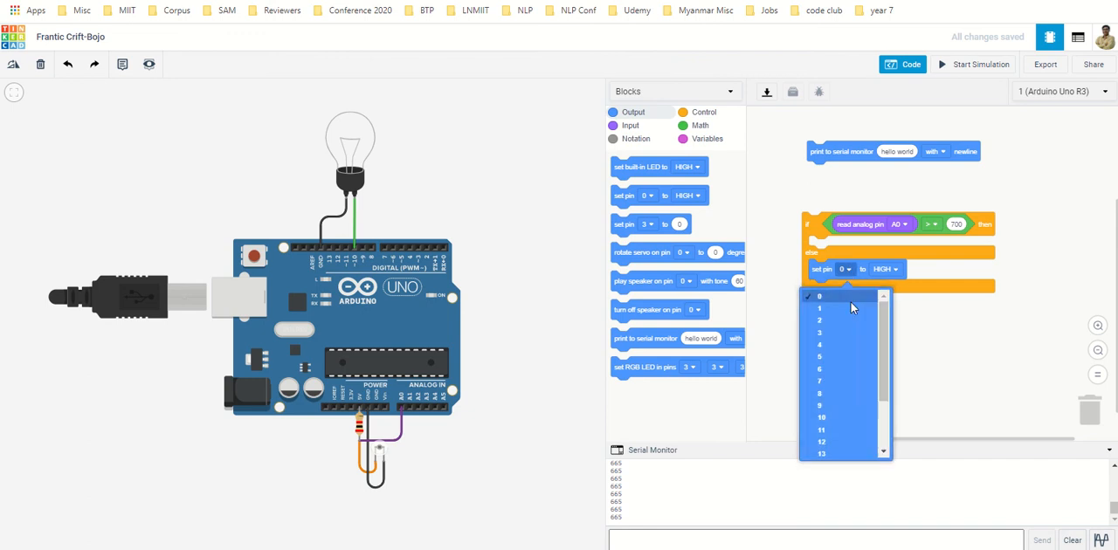
pyautogui.click(839, 414)
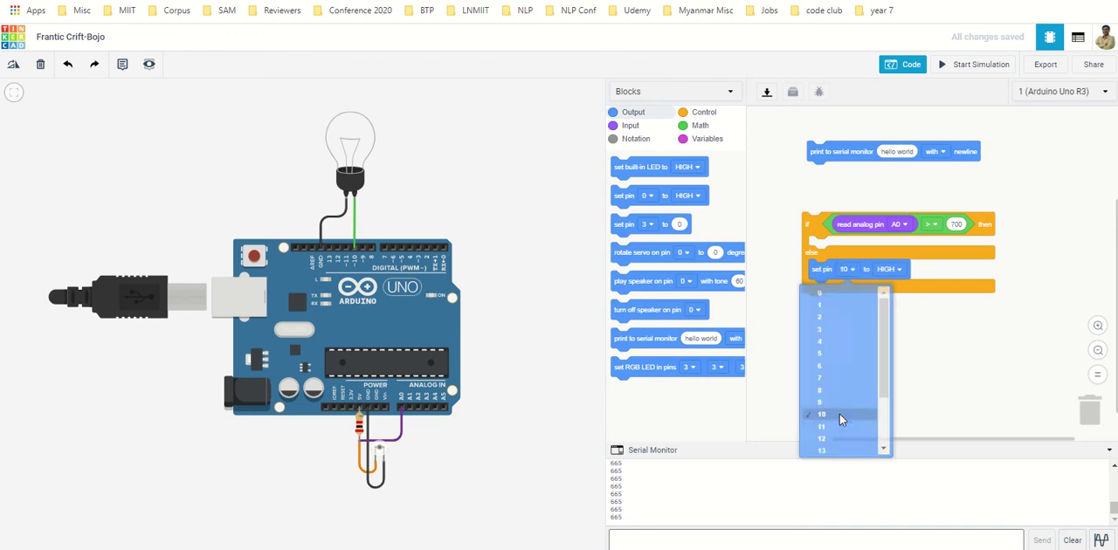
pyautogui.click(704, 112)
pyautogui.moveTo(642, 166)
pyautogui.mouseDown()
pyautogui.moveTo(852, 293)
pyautogui.moveTo(830, 254)
pyautogui.moveTo(876, 312)
pyautogui.mouseUp()
# Duplicate those blocks into the else branch with pin 10 set LOW
pyautogui.rightClick(826, 255)
pyautogui.click(843, 259)
pyautogui.click(898, 301)
pyautogui.click(888, 345)
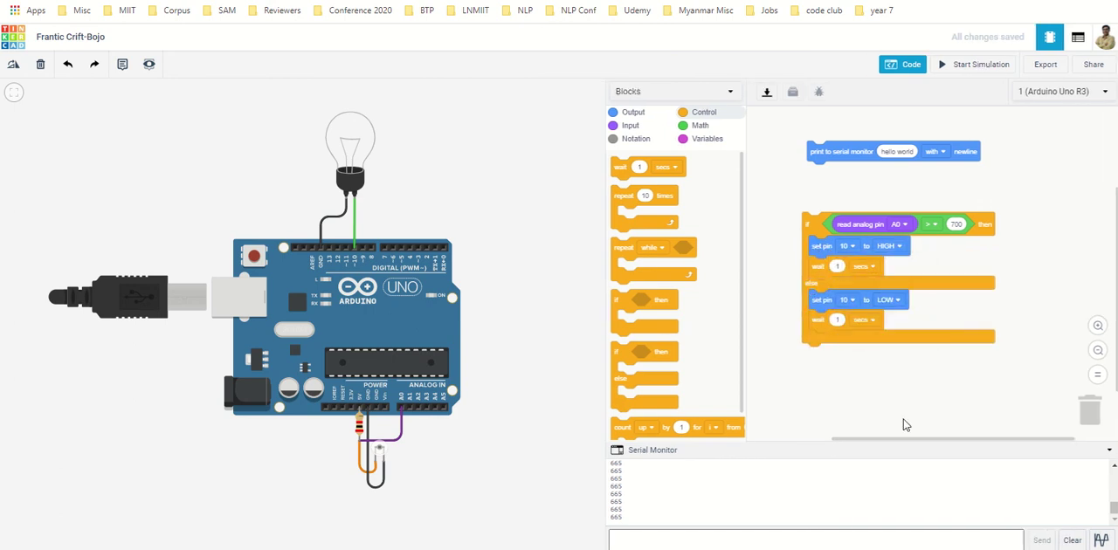
# Start the simulation and slide the photoresistor's ambient light up and down until the bulb lights
pyautogui.click(961, 68)
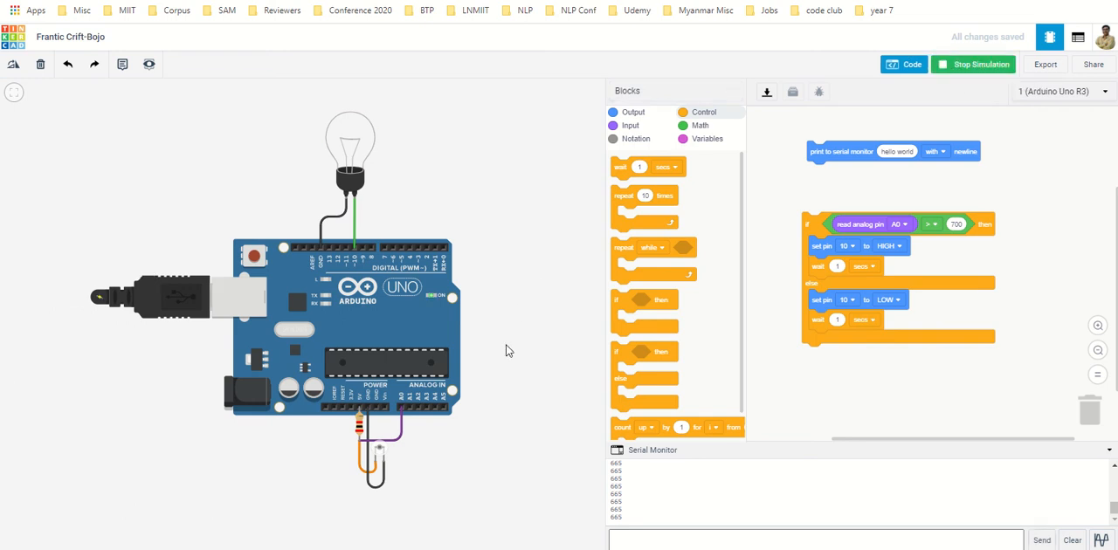
pyautogui.click(379, 449)
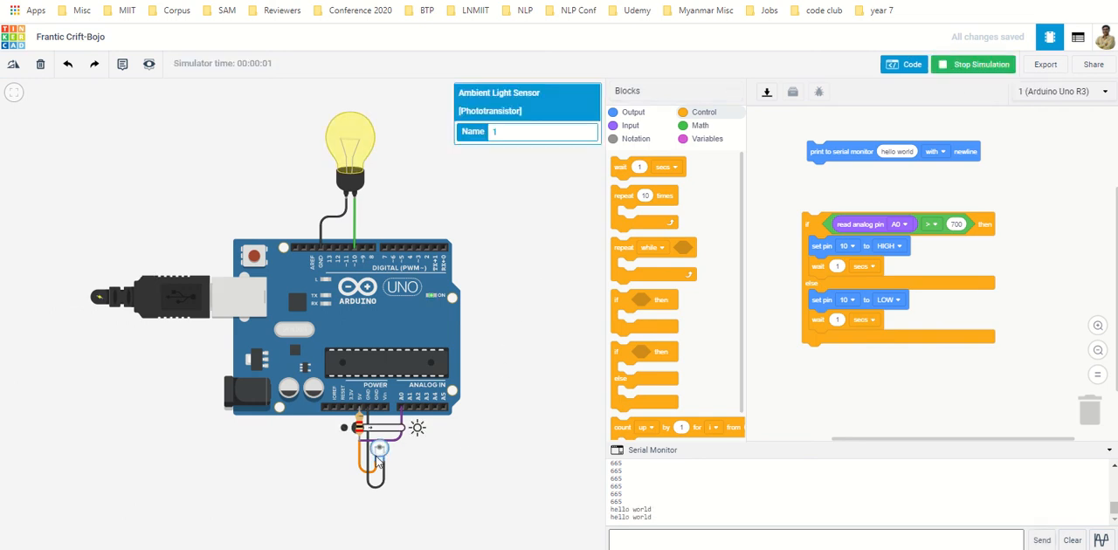
pyautogui.moveTo(360, 433); pyautogui.dragTo(386, 430)
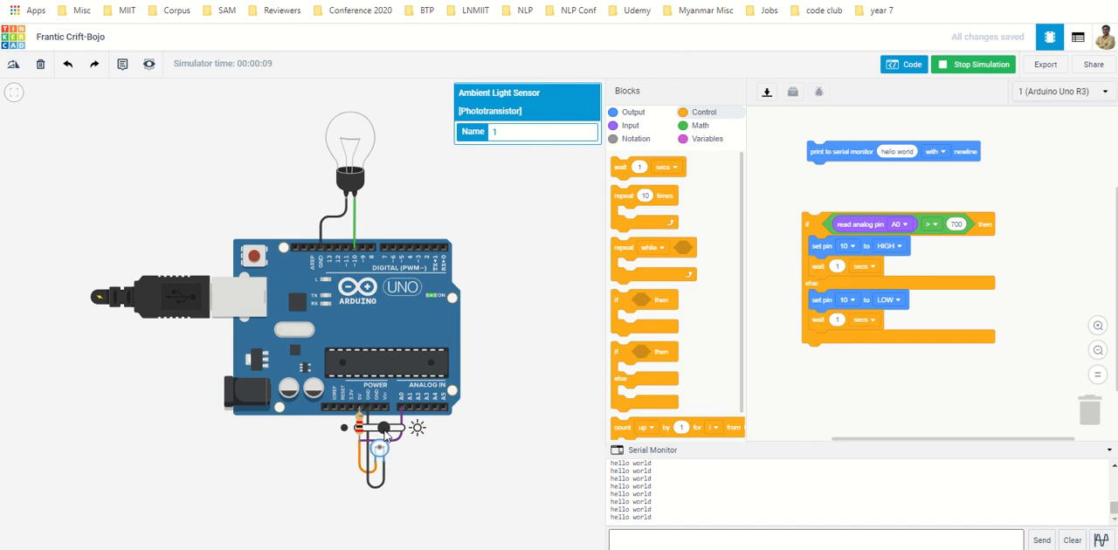
pyautogui.moveTo(386, 430); pyautogui.dragTo(366, 430)
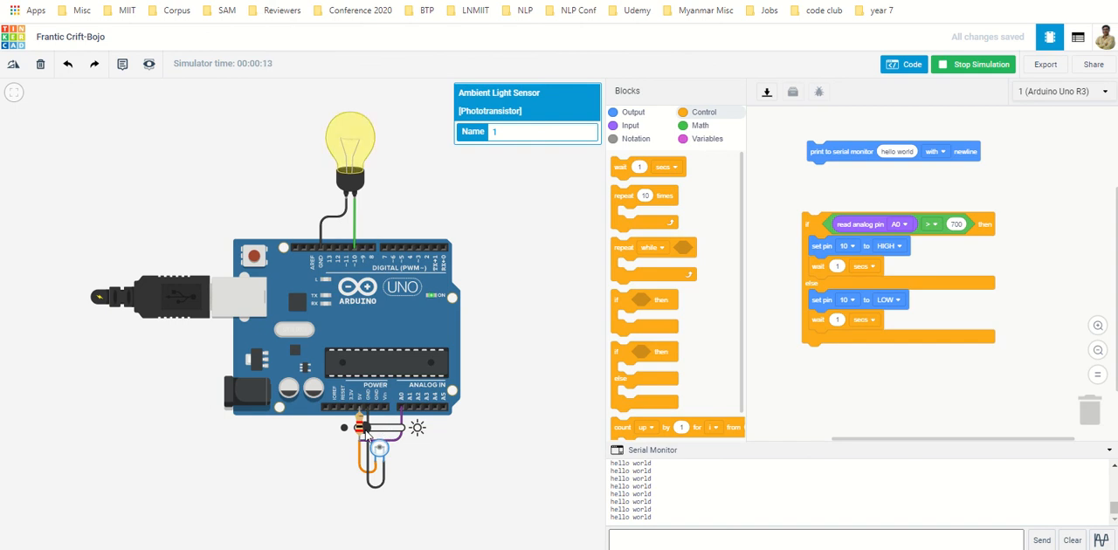
pyautogui.moveTo(365, 430); pyautogui.dragTo(360, 430)
# Stop the run and make the serial print block output the read analog pin A0 value
pyautogui.click(973, 64)
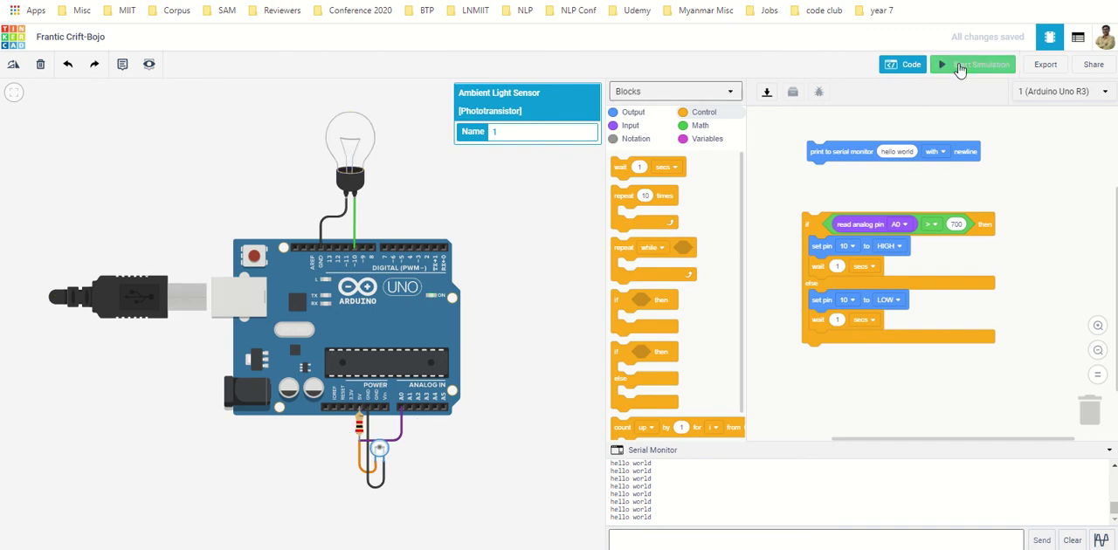
pyautogui.click(630, 125)
pyautogui.moveTo(627, 187)
pyautogui.mouseDown()
pyautogui.moveTo(768, 192)
pyautogui.moveTo(899, 153)
pyautogui.mouseUp()
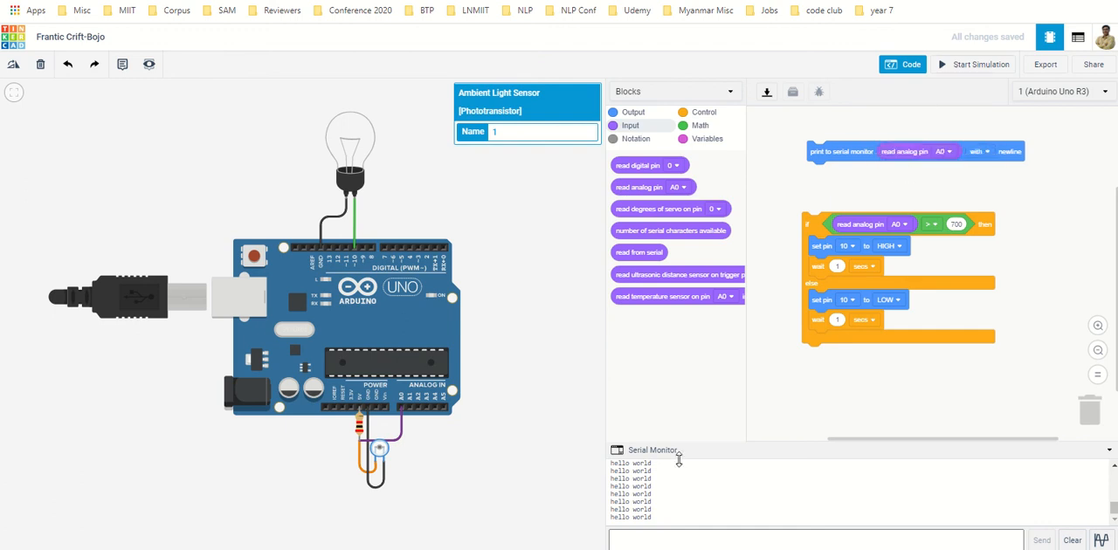
# Rerun the simulation, move the light slider so readings drop and the bulb goes off, then stop
pyautogui.click(977, 64)
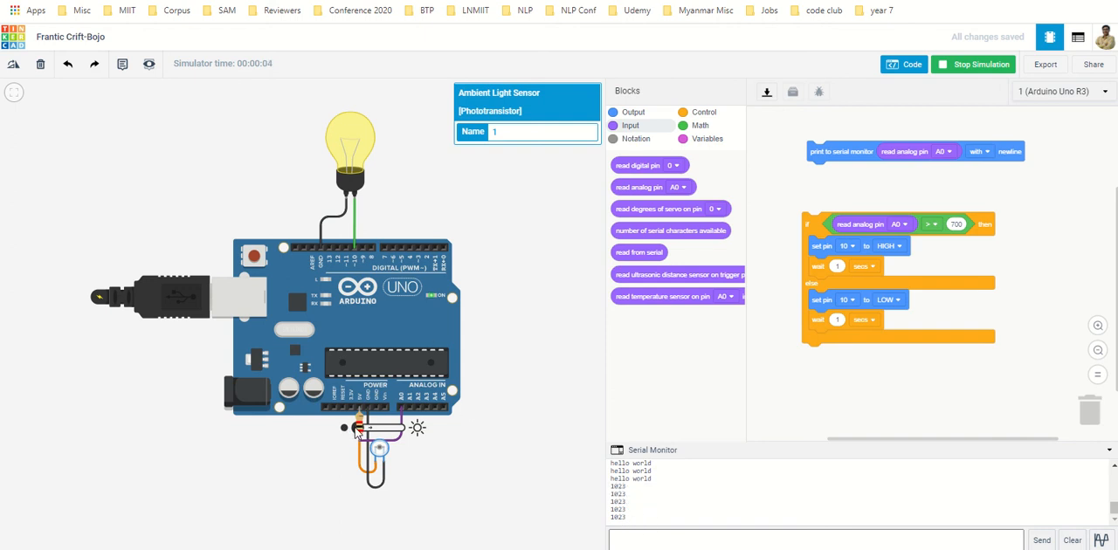
pyautogui.moveTo(357, 429); pyautogui.dragTo(379, 429)
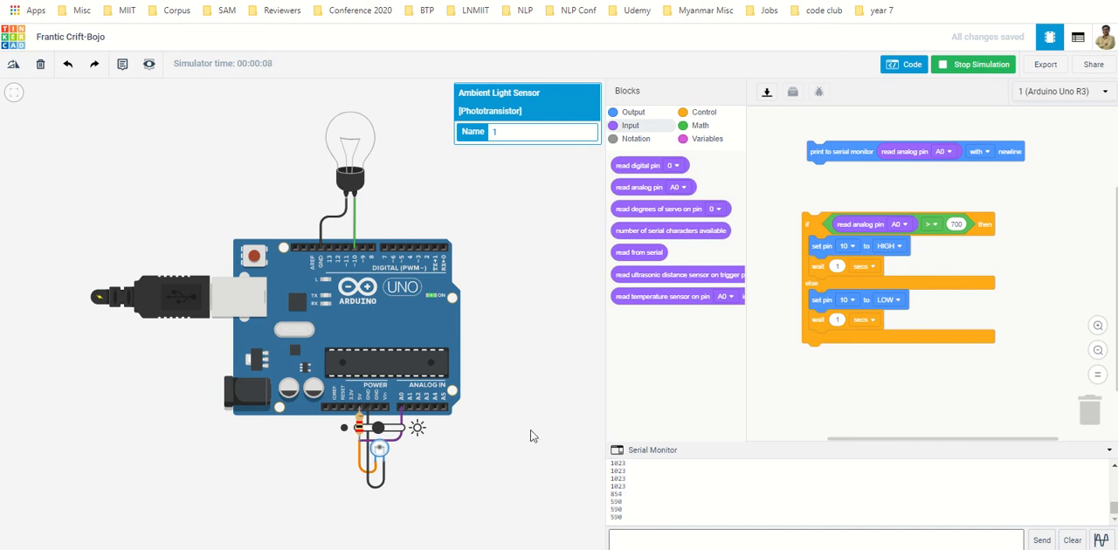
pyautogui.click(972, 63)
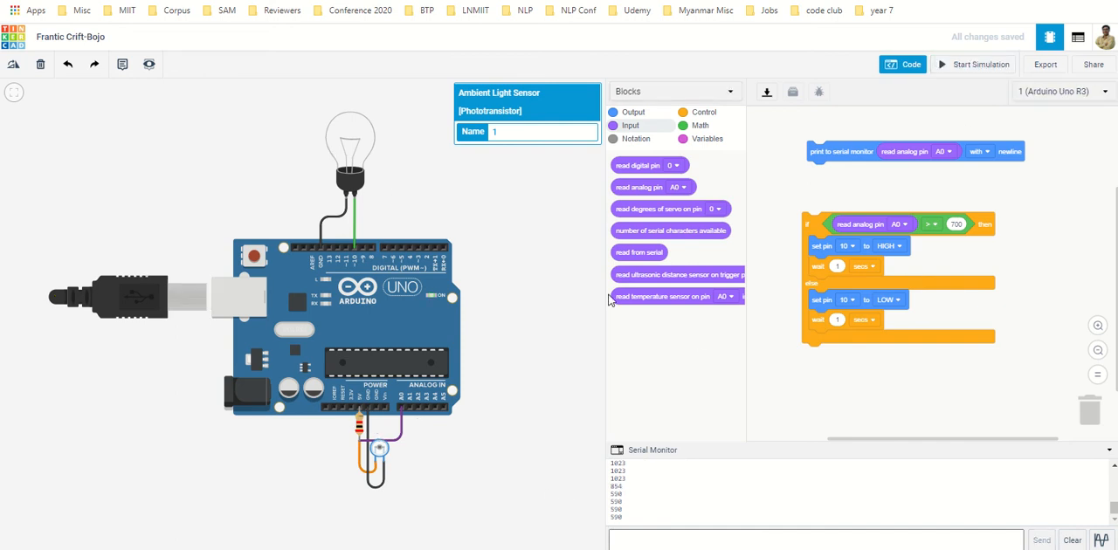